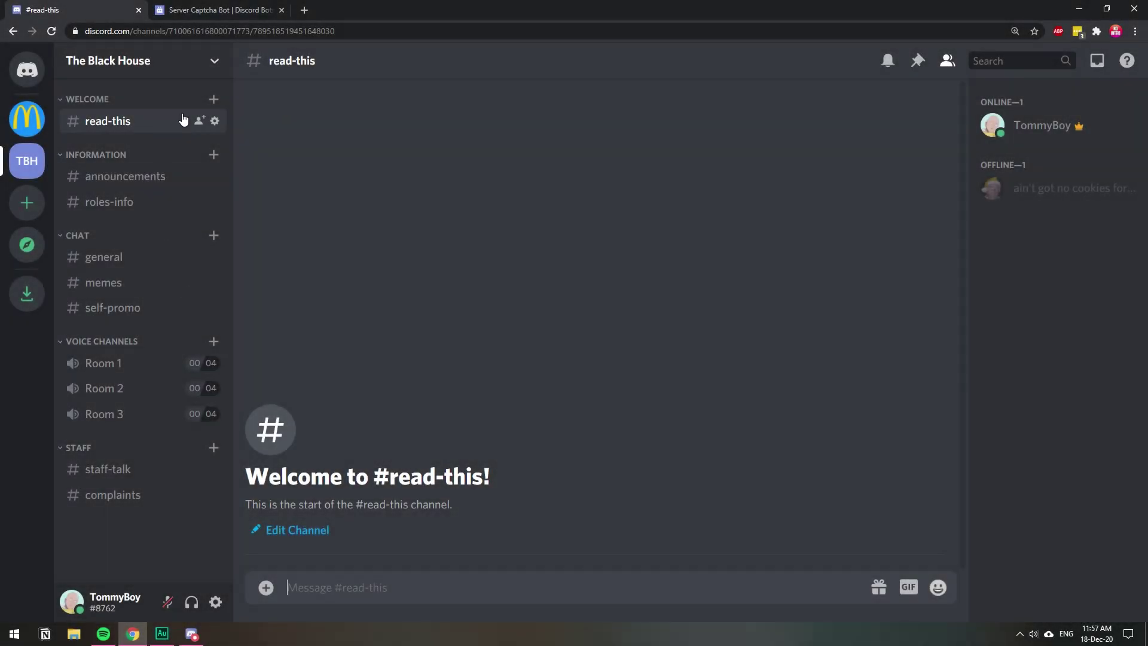
Step: Invite Server Captcha Bot from its top.gg page to The Black House server, authorize all requested permissions and complete the human check
left_click(218, 9)
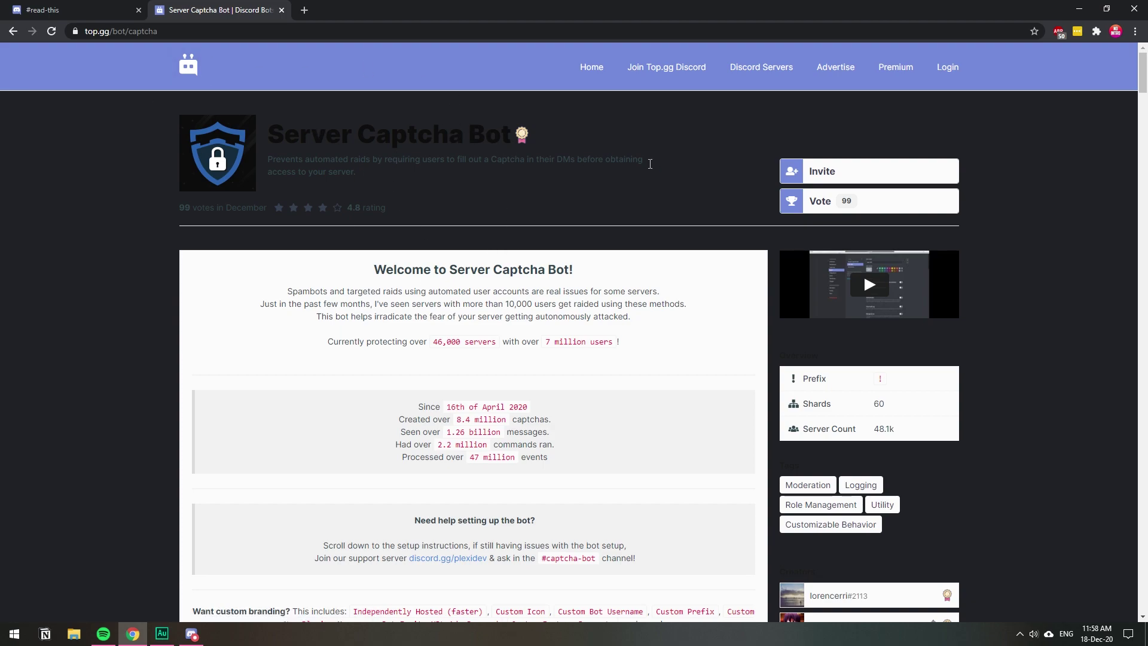
left_click(842, 169)
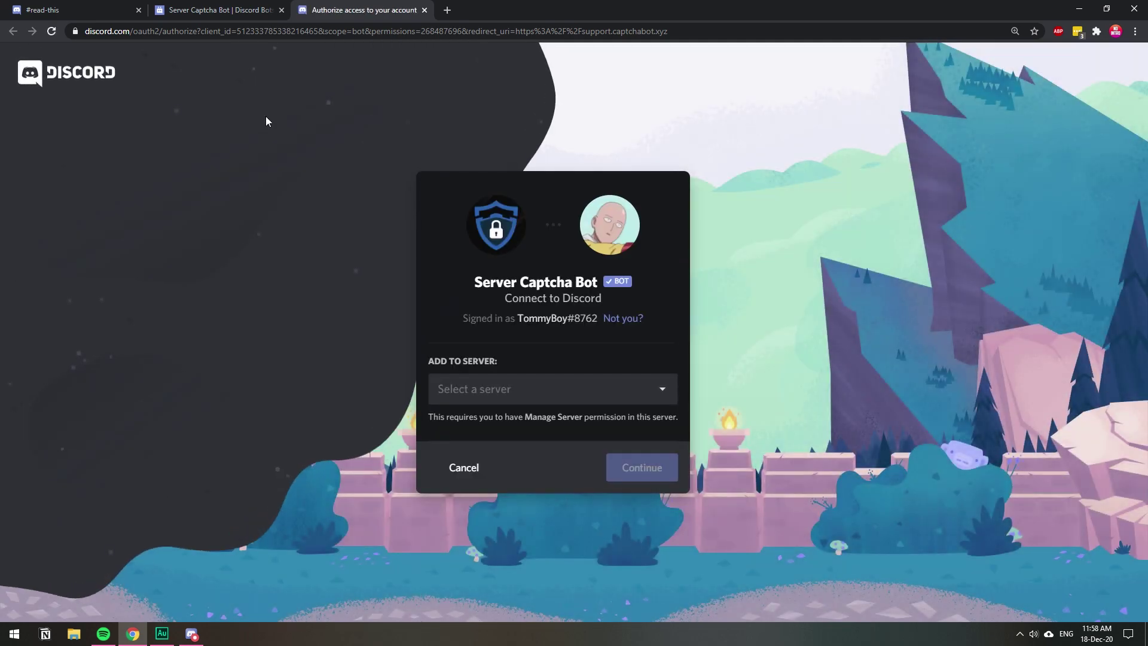
left_click(574, 389)
left_click(522, 420)
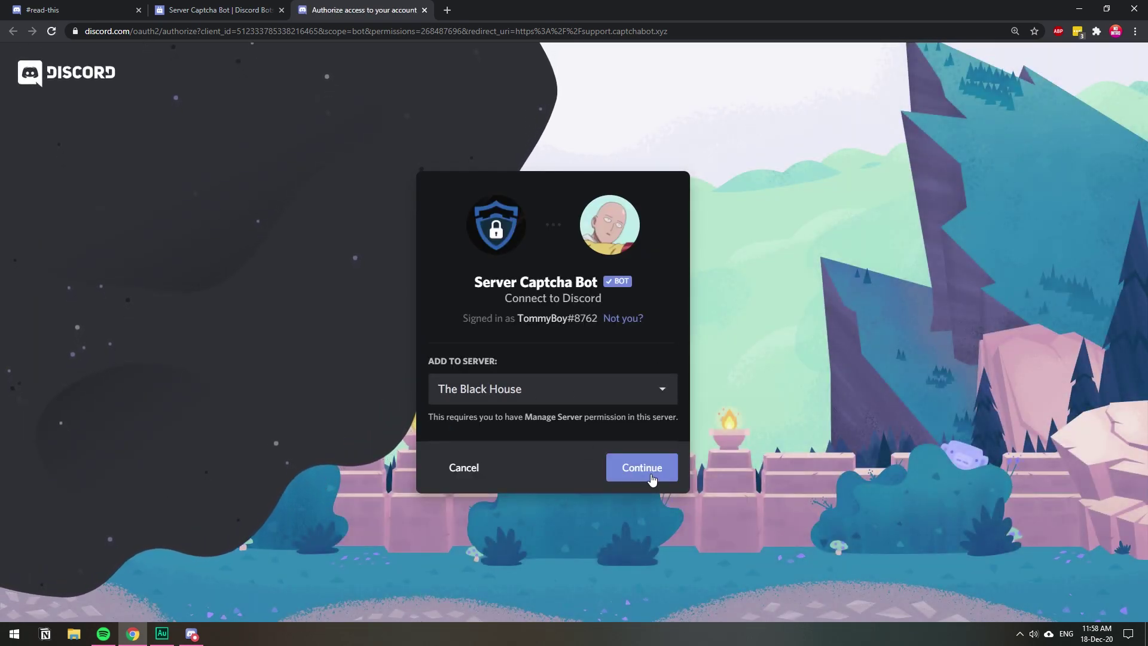
left_click(650, 472)
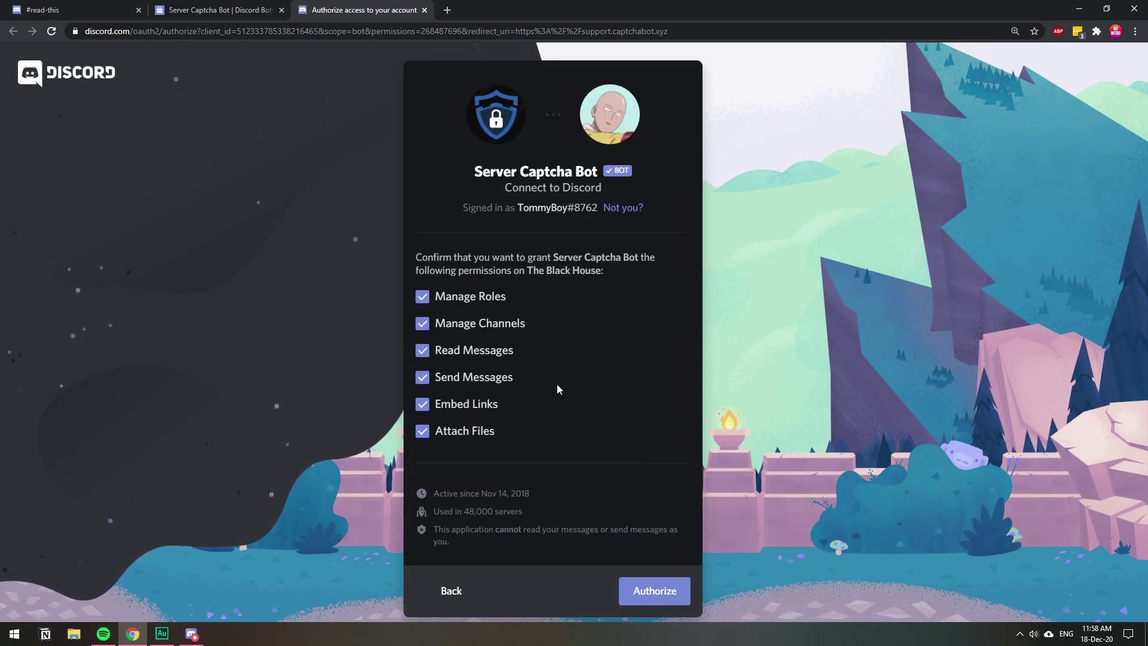
left_click(654, 592)
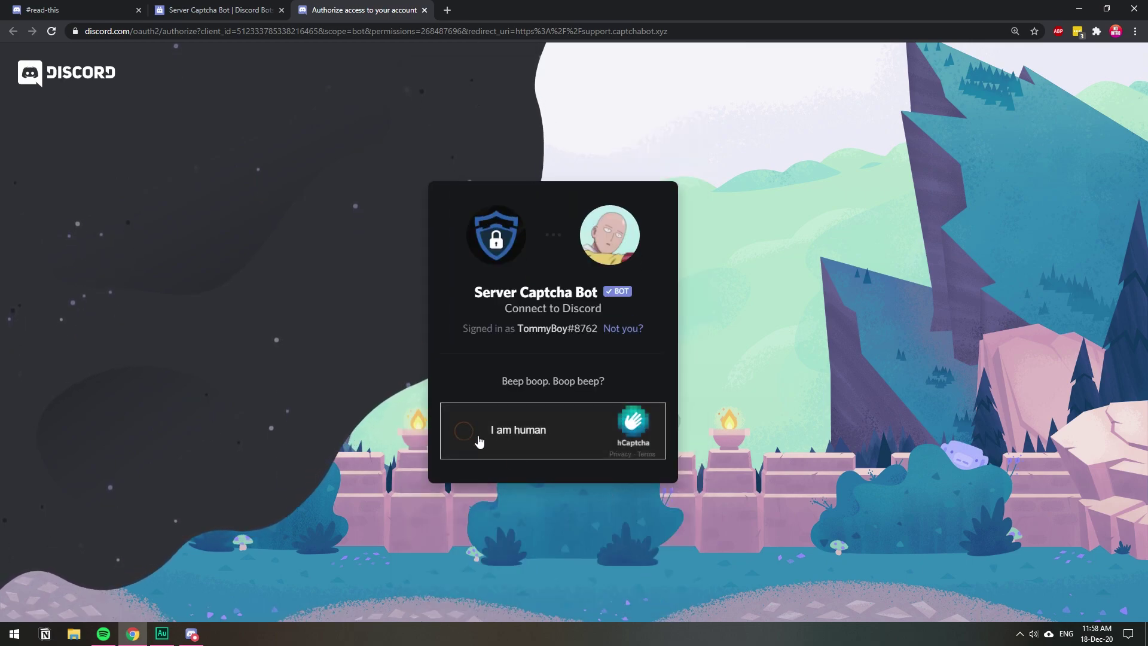
left_click(479, 441)
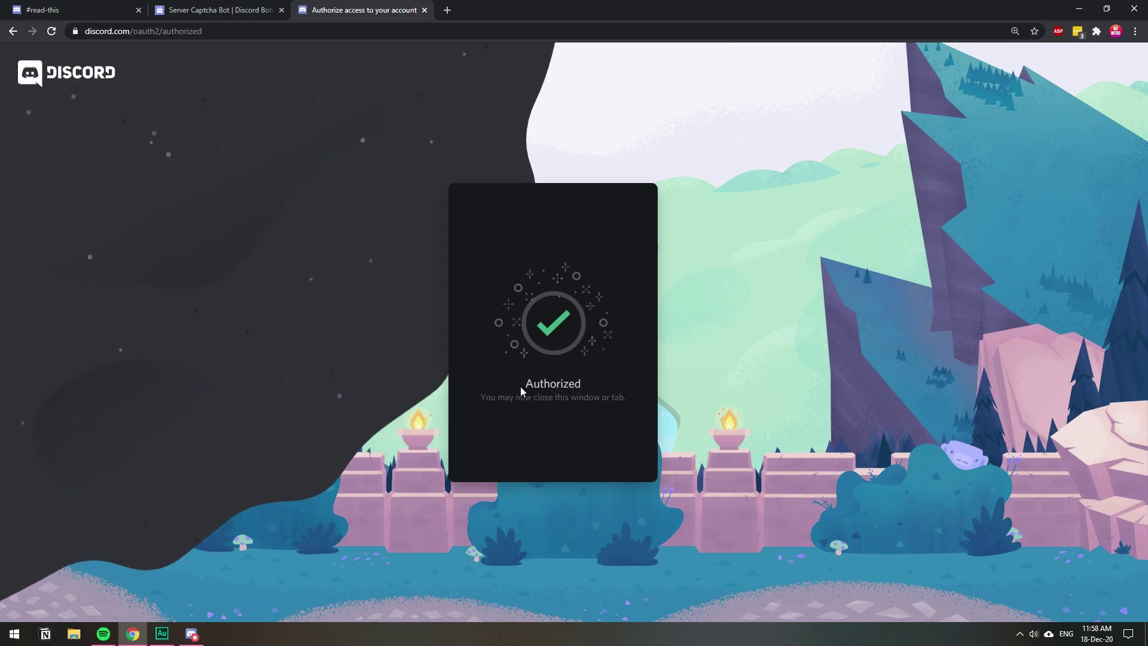
Step: Close the authorization page and look up Server Captcha Bot in the Discord server's member list
left_click(423, 10)
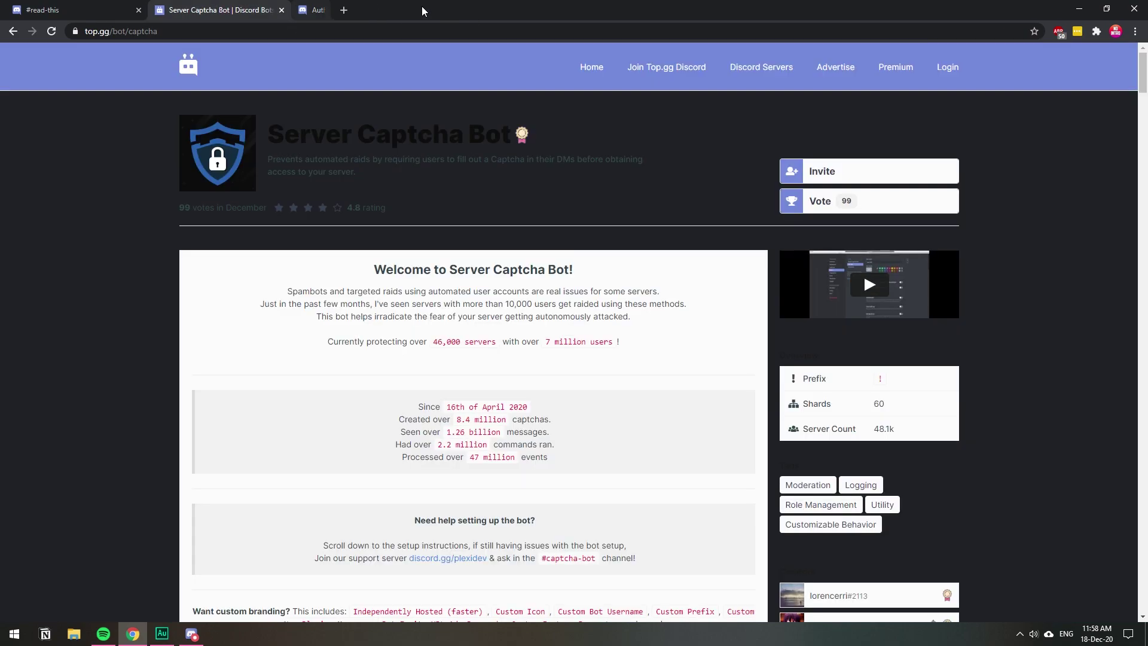
left_click(77, 10)
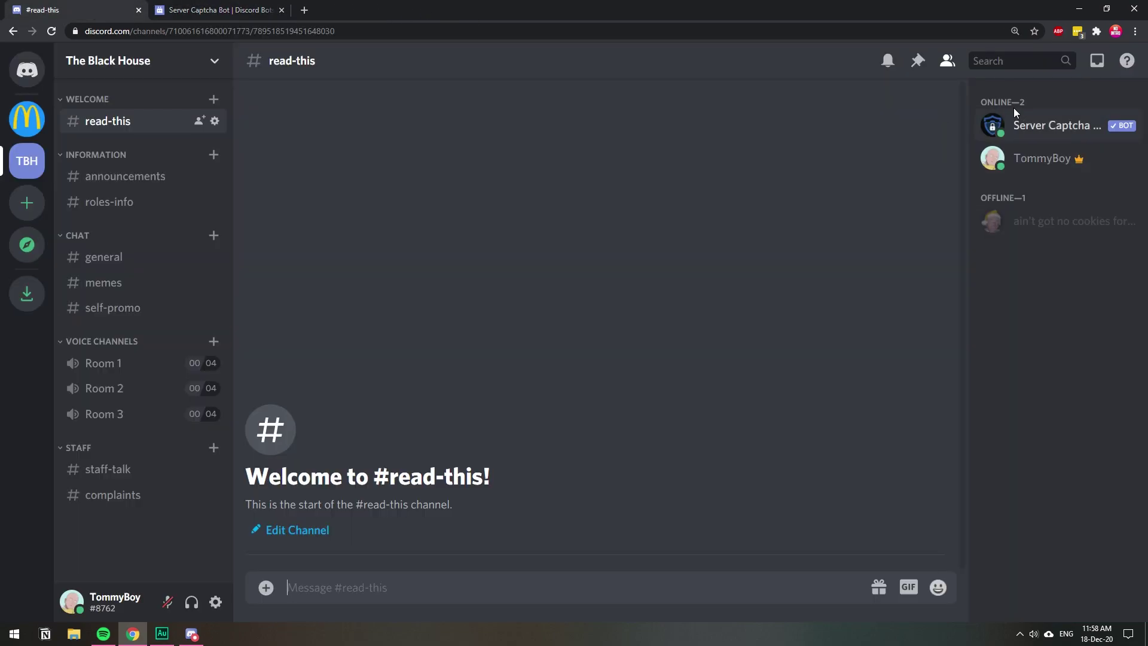
left_click(994, 130)
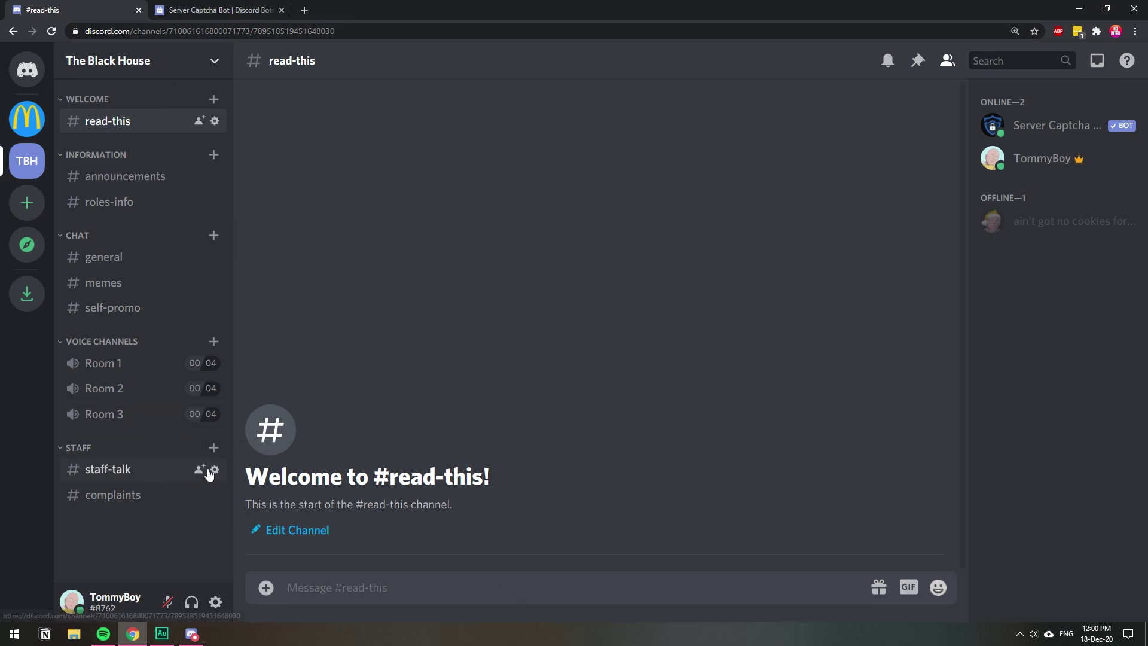
Step: Create a text channel named captcha-logs in the Staff category
left_click(214, 450)
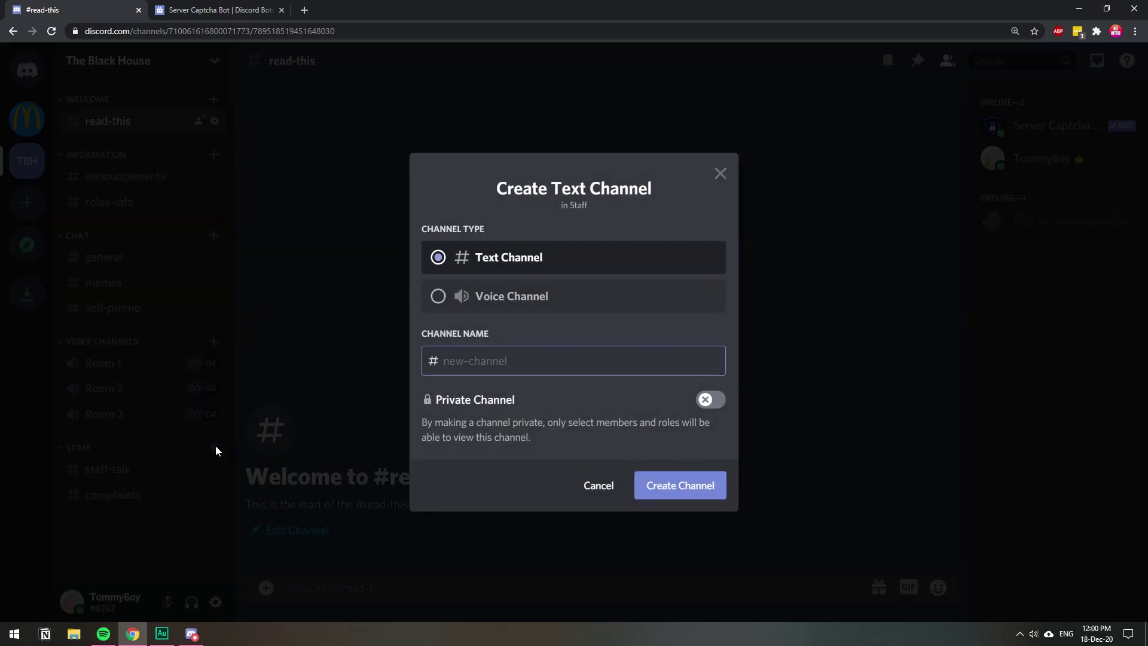
type("captcha-logs")
left_click(663, 484)
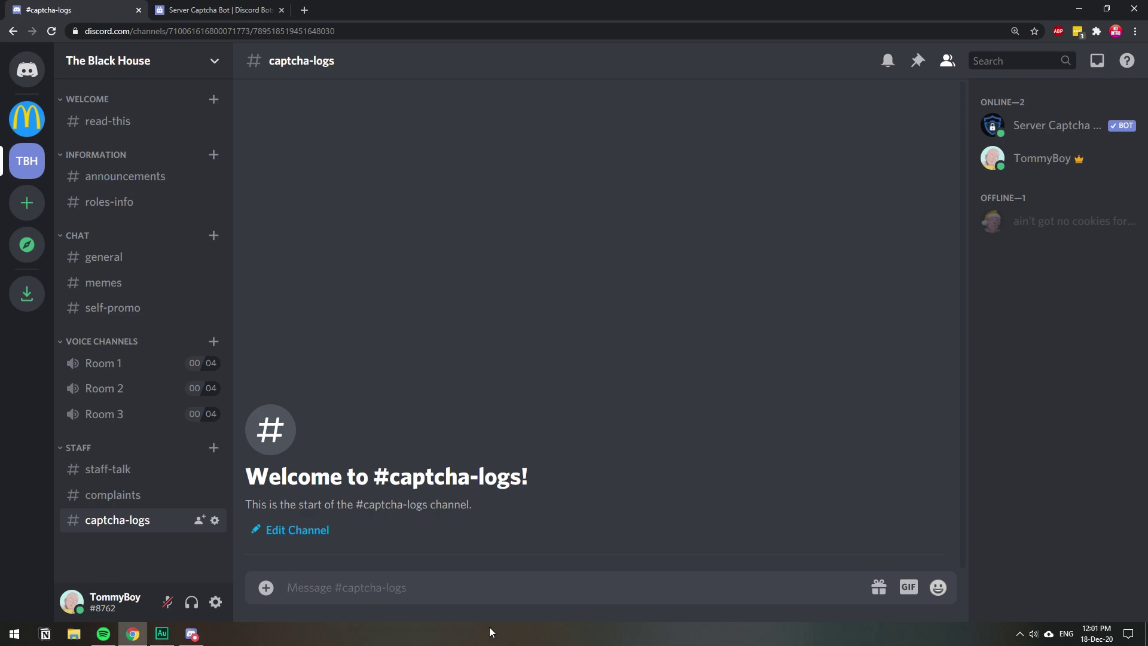
Step: Create a server role named Verified with the light blue role color, save it and leave the server settings
left_click(215, 63)
left_click(149, 157)
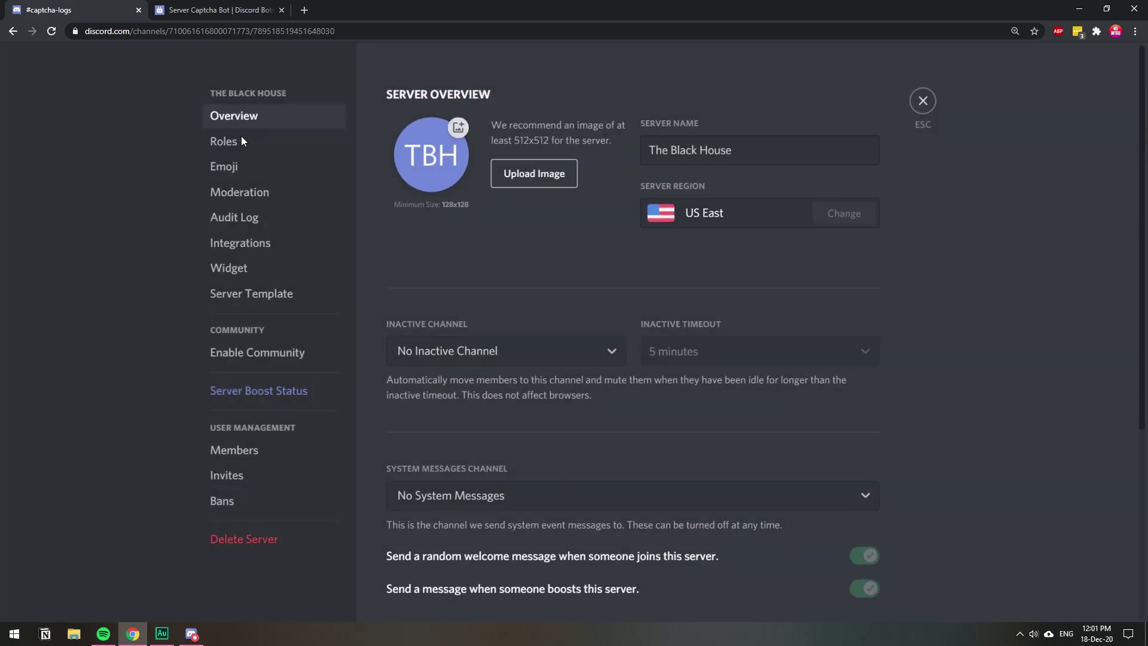
left_click(242, 144)
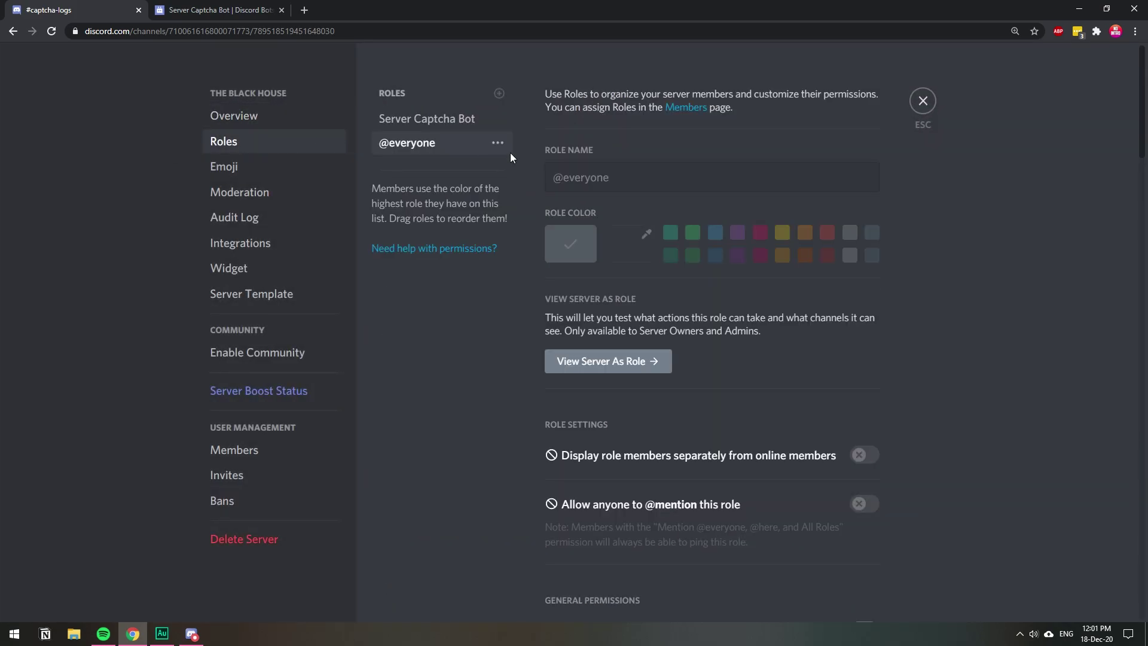
left_click(499, 94)
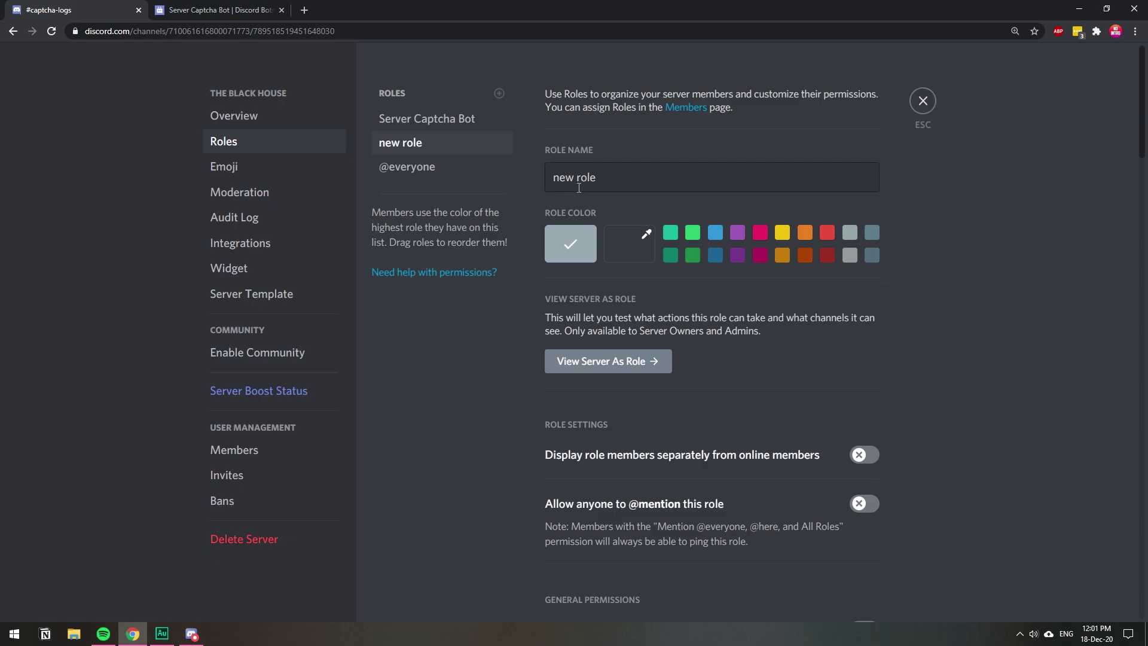
triple_click(596, 179)
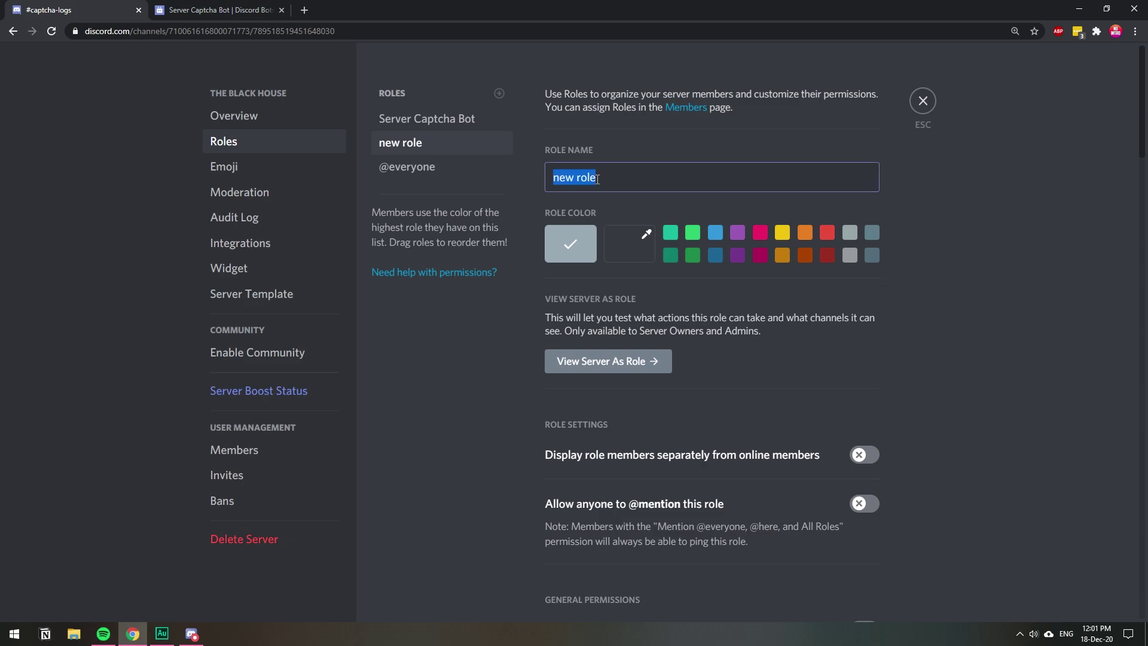
type("Verified")
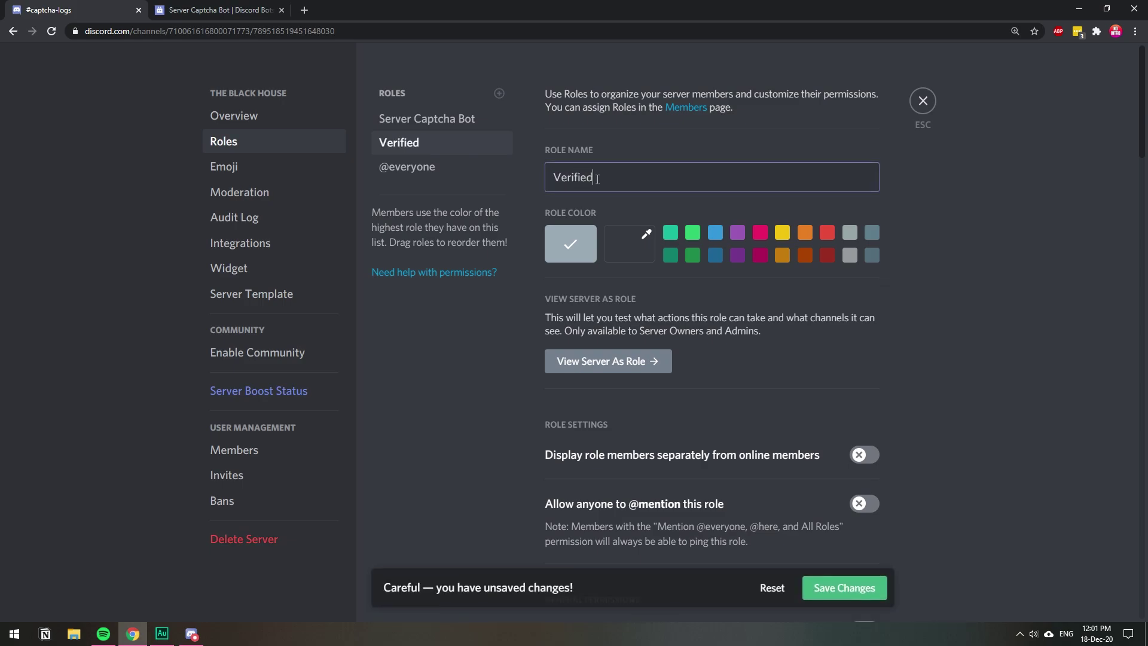
left_click(714, 233)
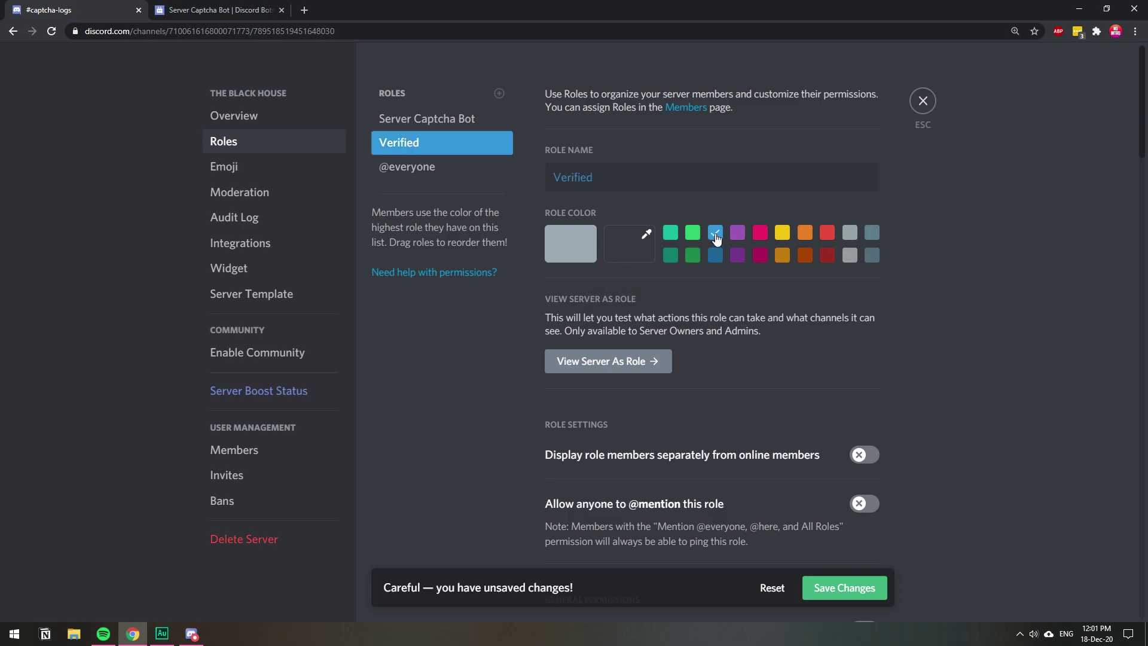
left_click(846, 588)
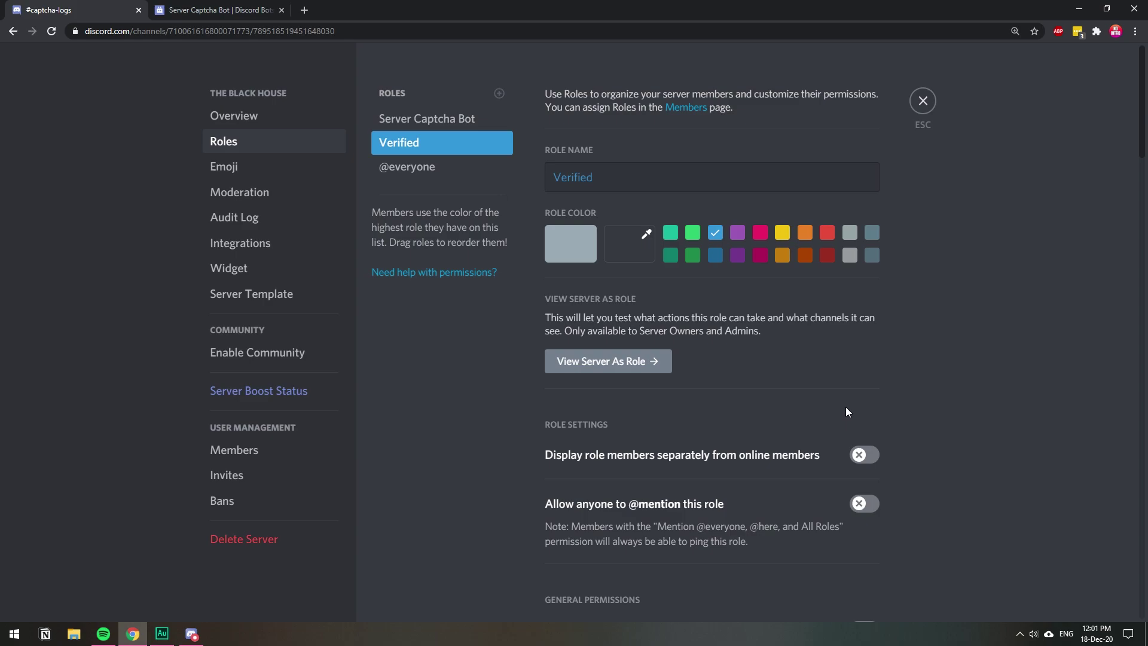
left_click(921, 101)
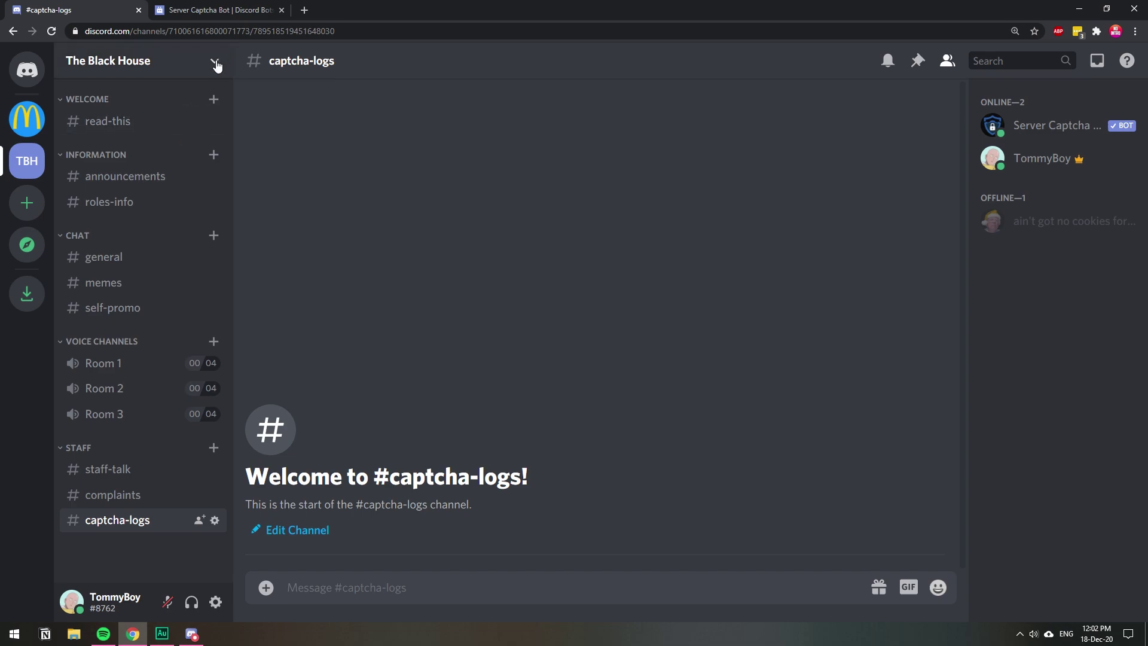
Step: Send the command "!config" in the general channel to request the captcha bot's current configuration
mouse_move(192, 637)
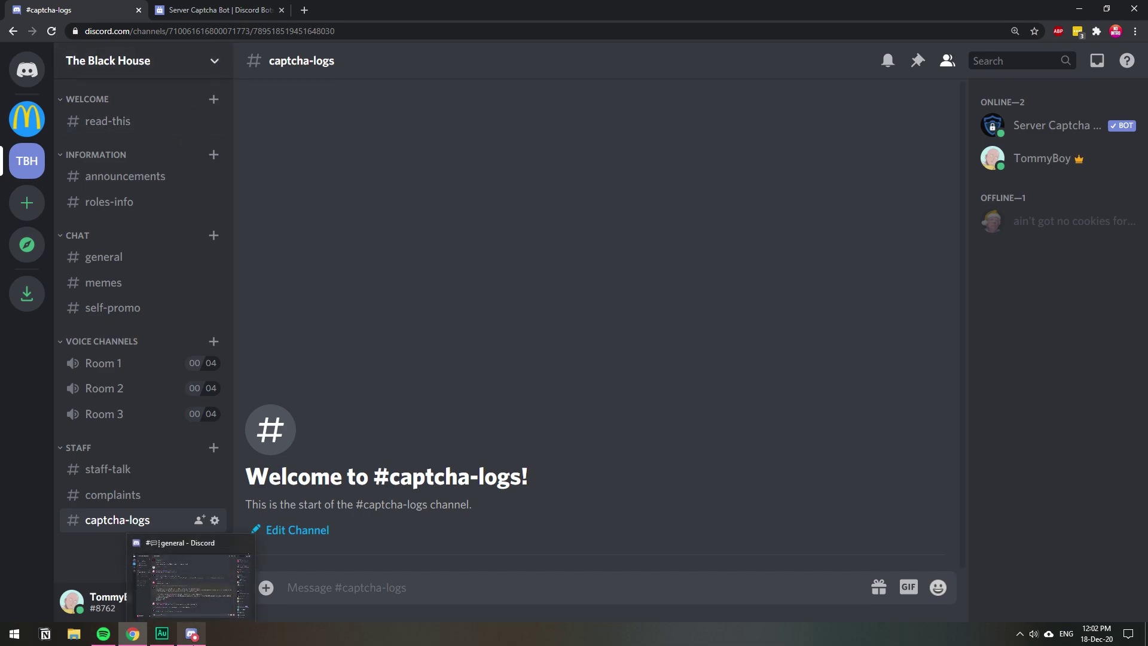
left_click(192, 583)
type("!")
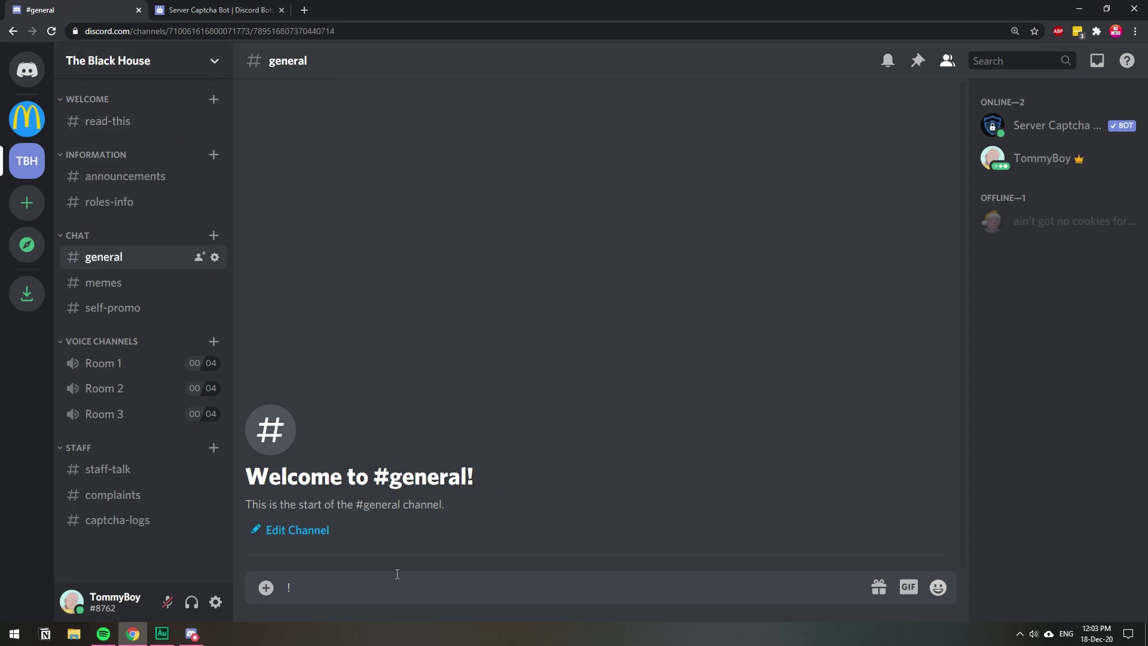
type("config")
key("Return")
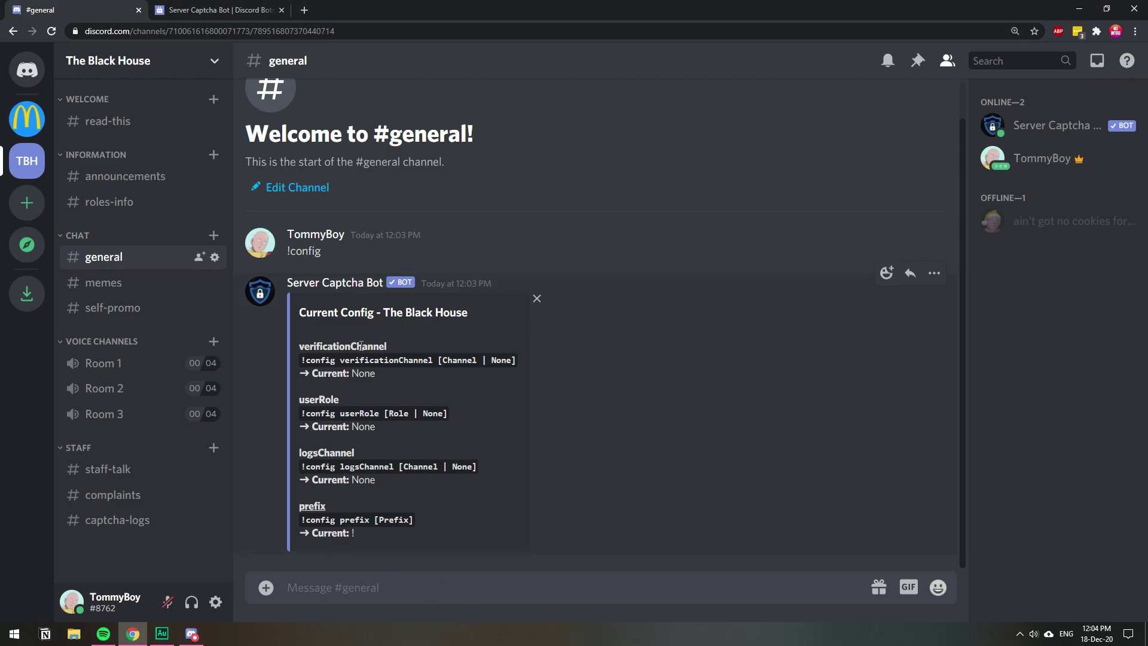
Step: Set the bot's verification channel to #read-this by copying and sending "!config verificationChannel" with that channel
left_click_drag(433, 362, 301, 361)
right_click(327, 364)
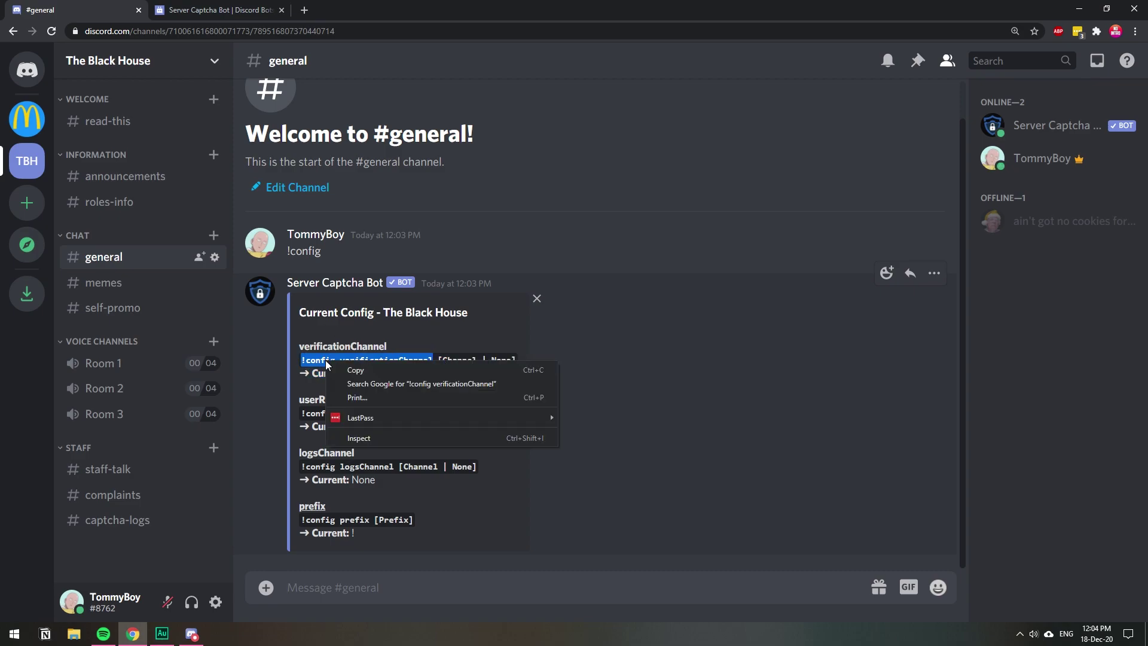
left_click(355, 371)
left_click(313, 586)
key("ctrl+v")
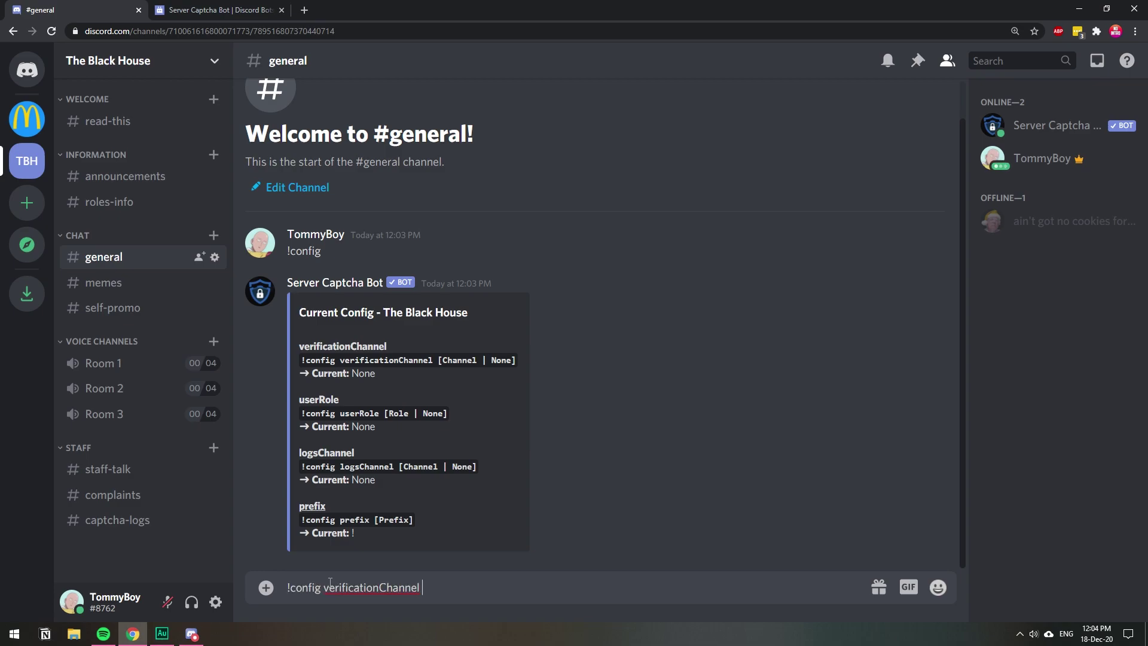
type("#rea")
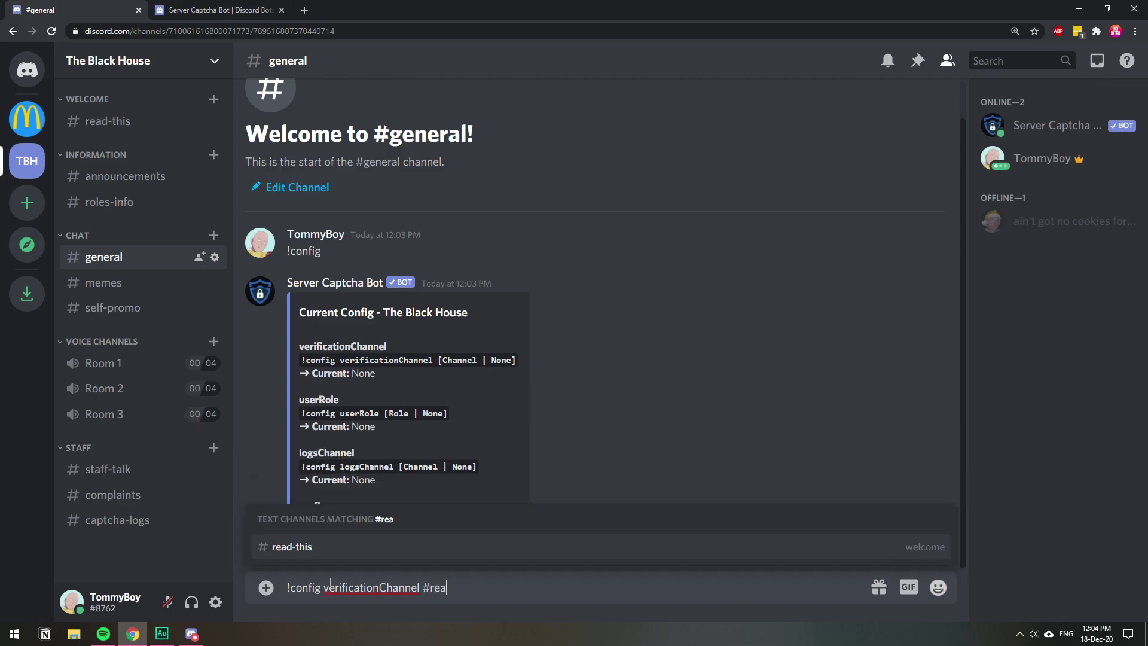
left_click(310, 556)
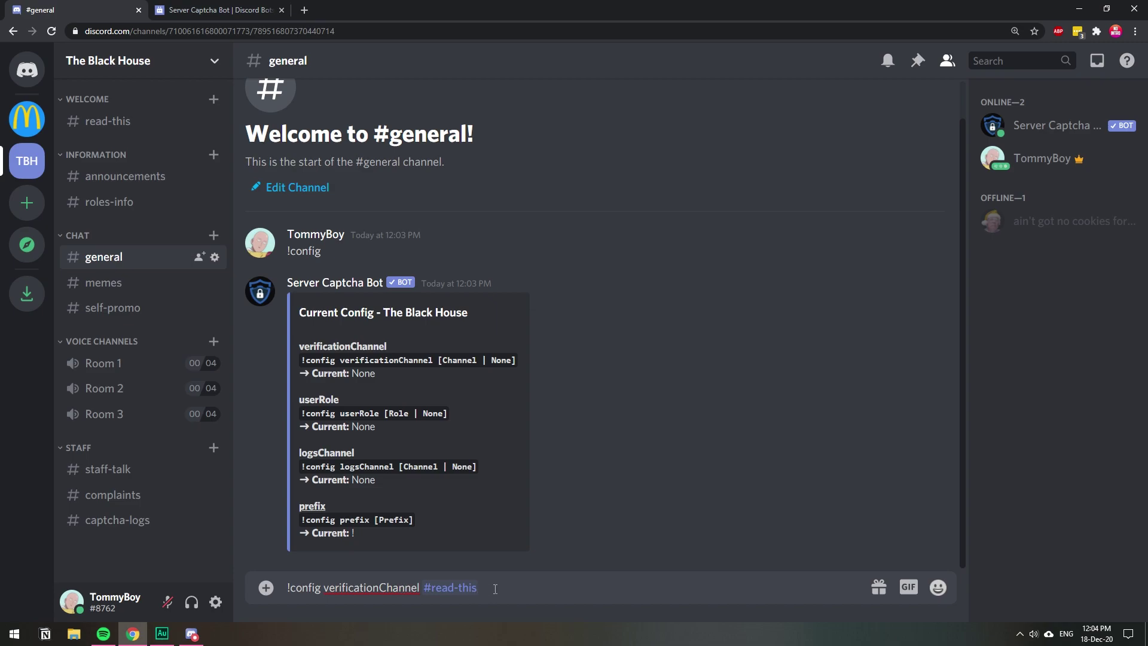
key("Return")
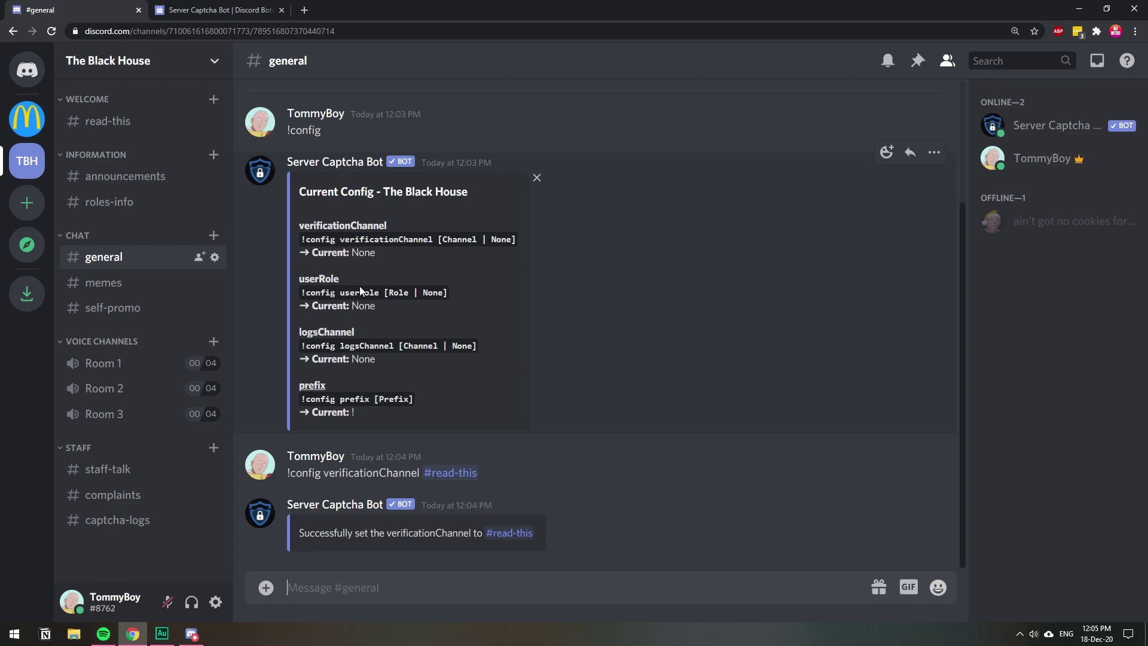
left_click_drag(301, 293, 379, 294)
right_click(379, 296)
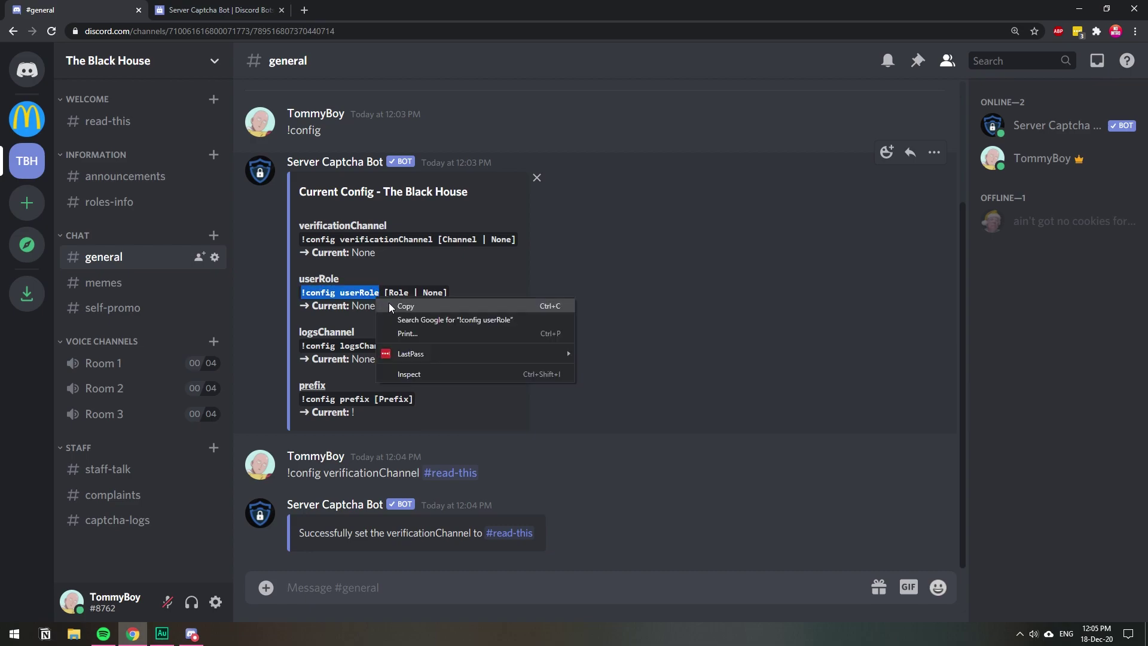
left_click(399, 304)
left_click(370, 575)
key("ctrl+v")
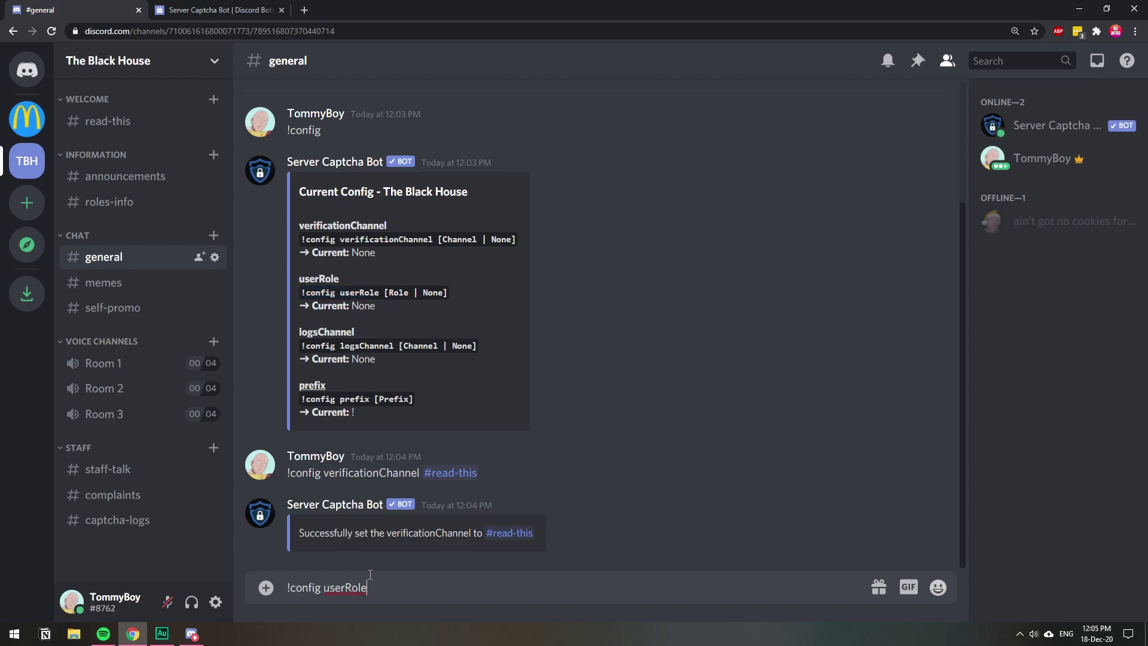
type("@")
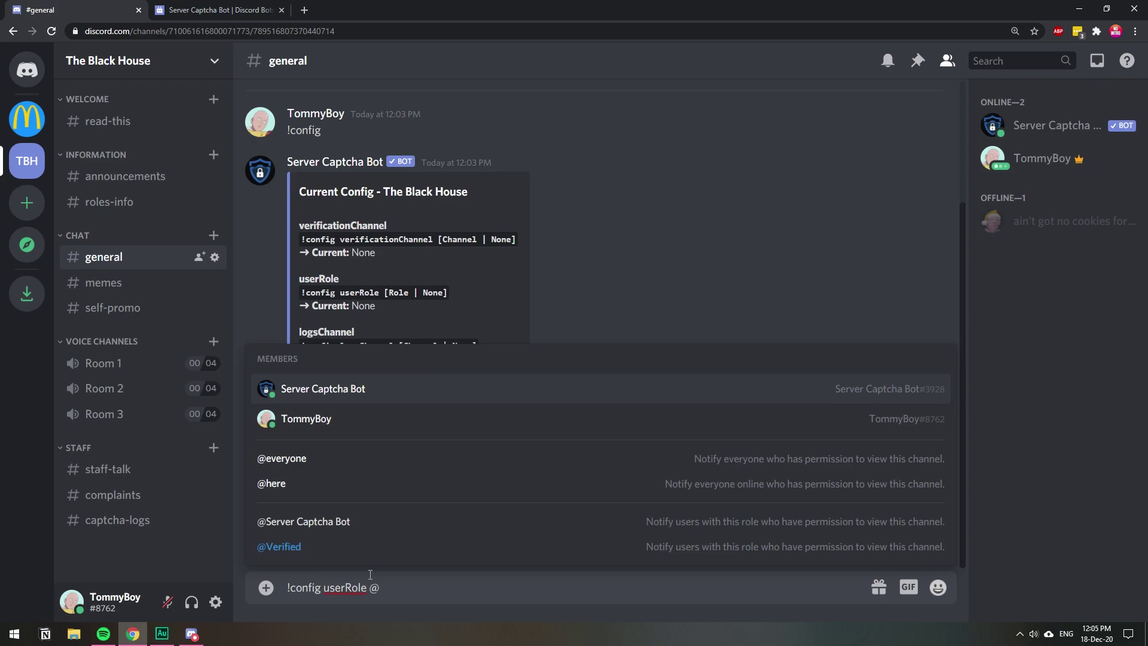
type("ver")
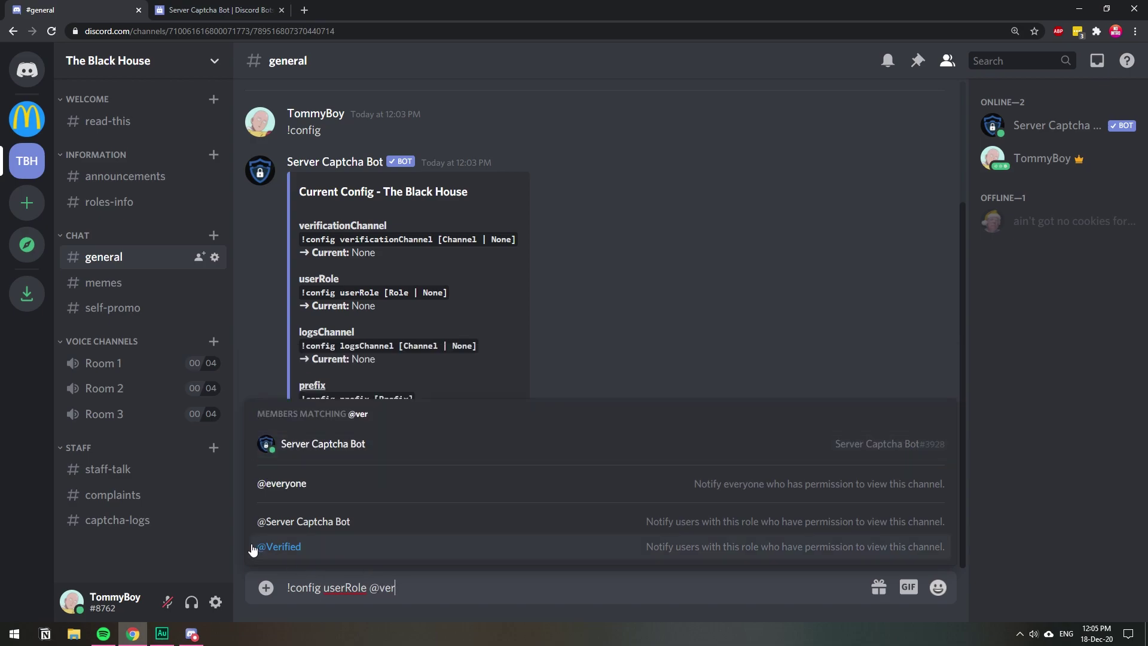
left_click(290, 549)
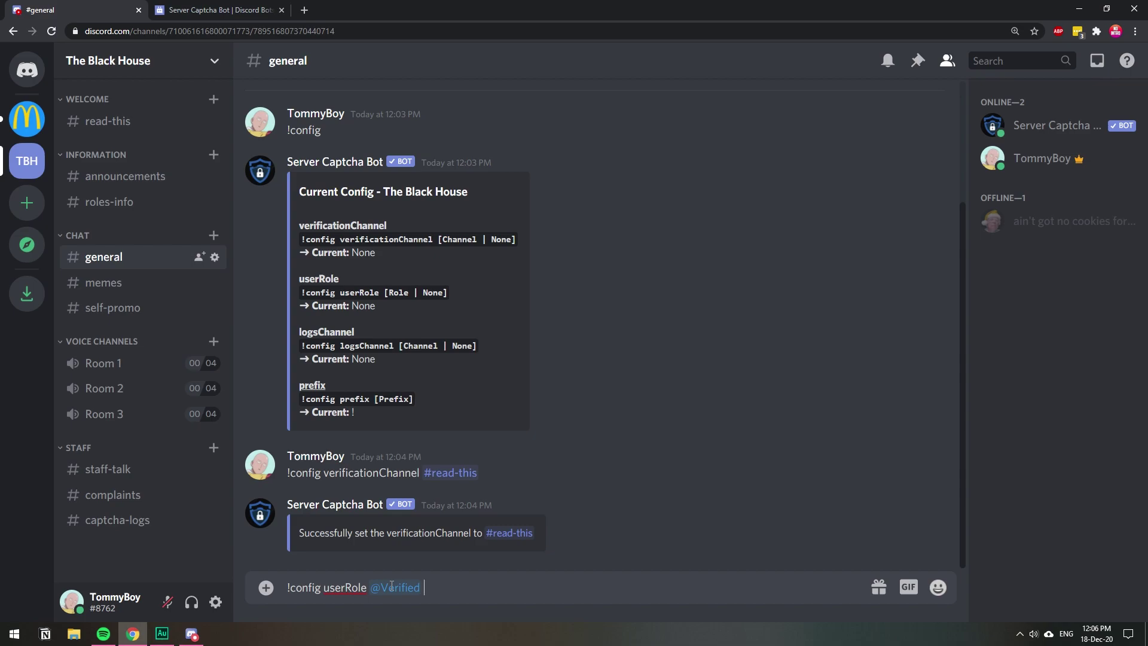
key("Return")
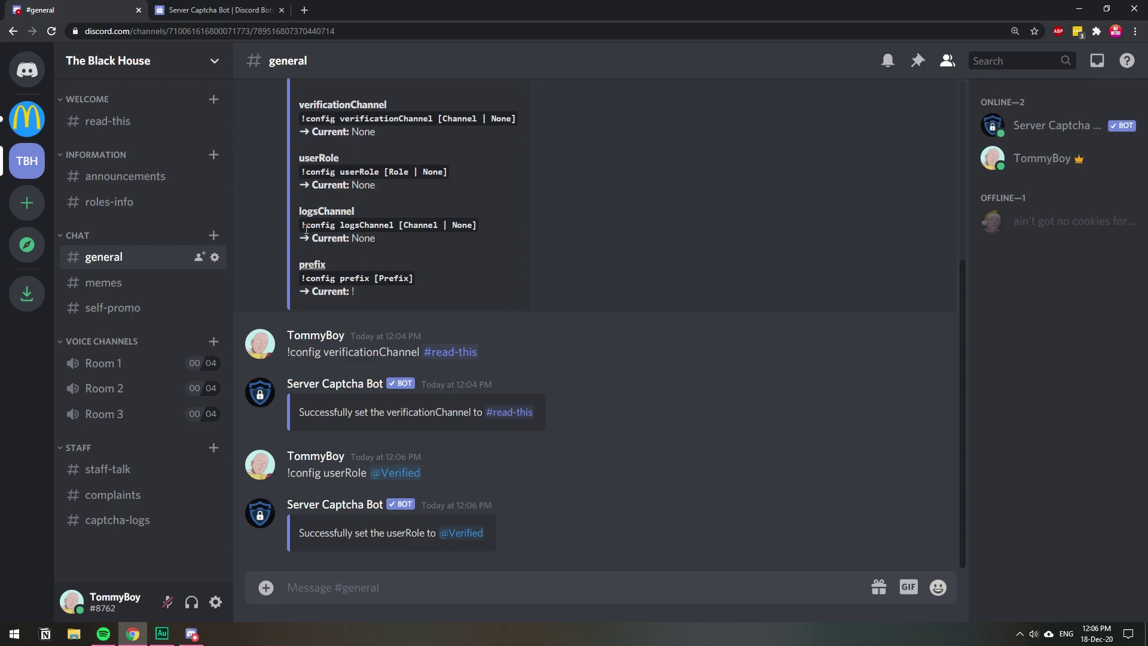
Step: Set the bot's logs channel to #captcha-logs by copying and sending "!config logsChannel" with that channel
left_click_drag(301, 226, 394, 226)
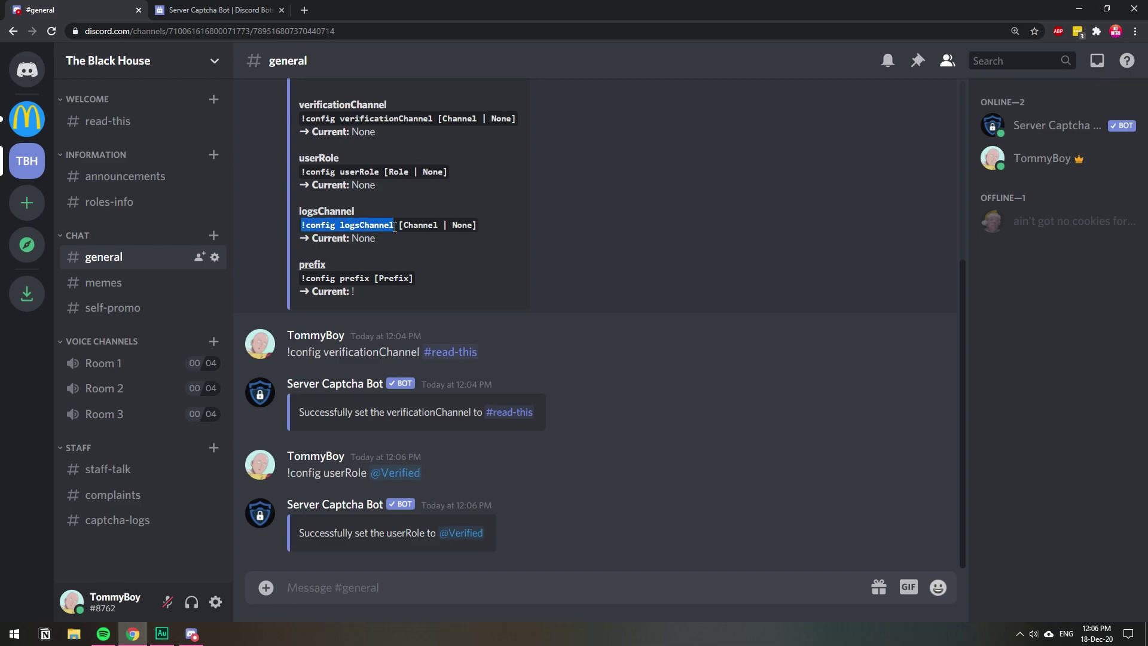
right_click(385, 232)
left_click(399, 235)
left_click(319, 589)
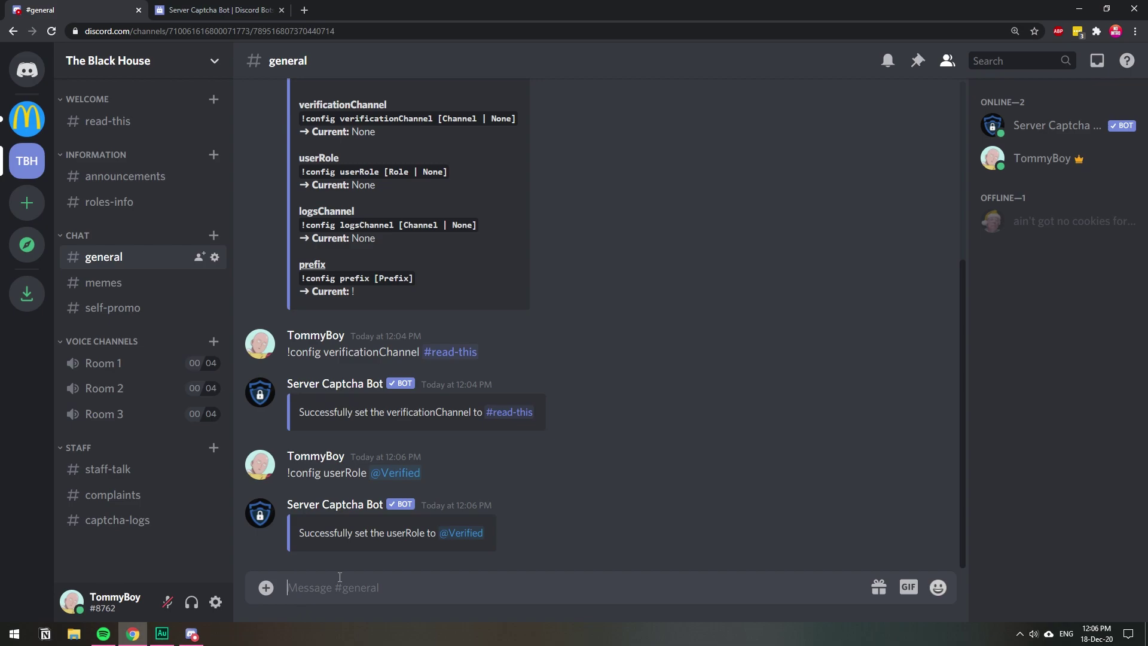
key("ctrl+v")
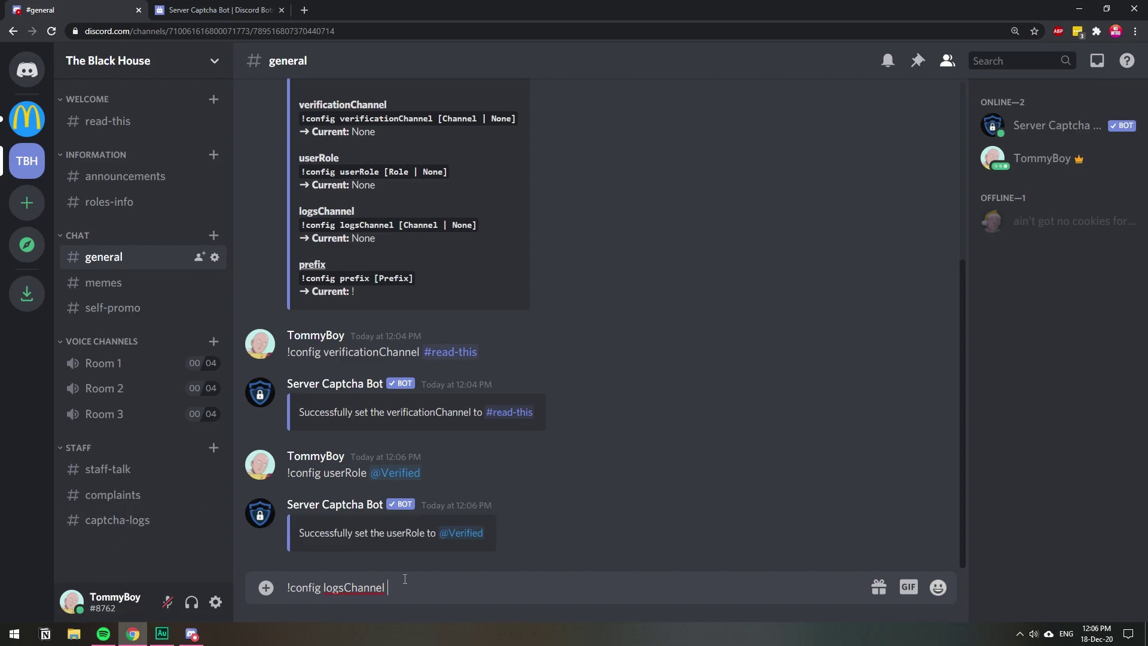
type("#cap")
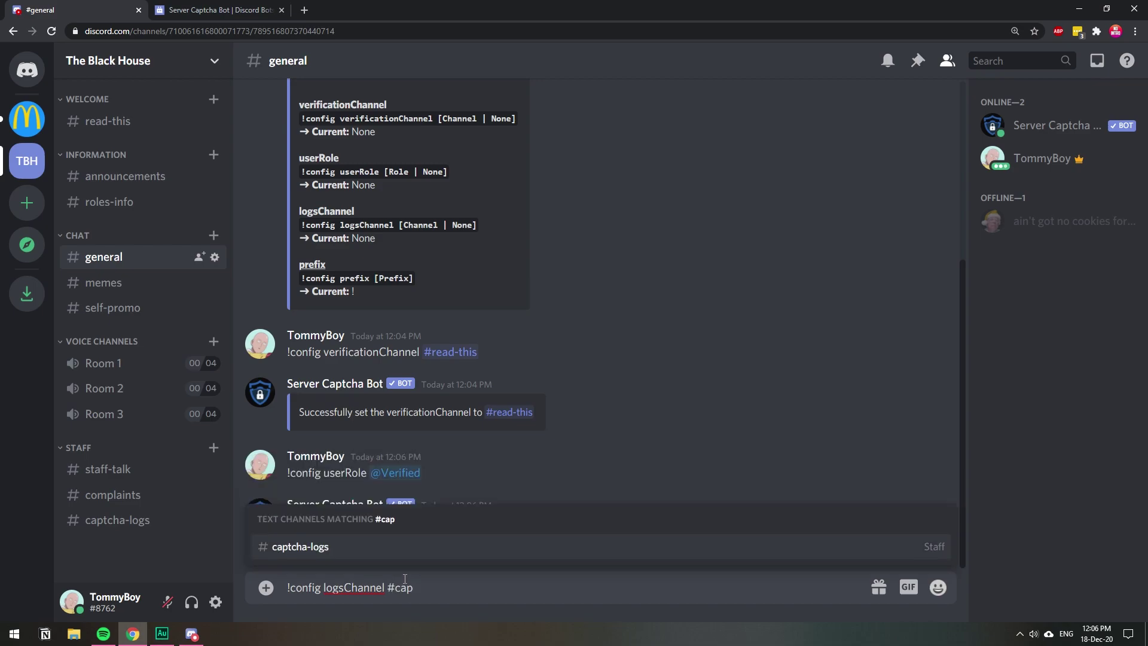
left_click(388, 548)
key("Return")
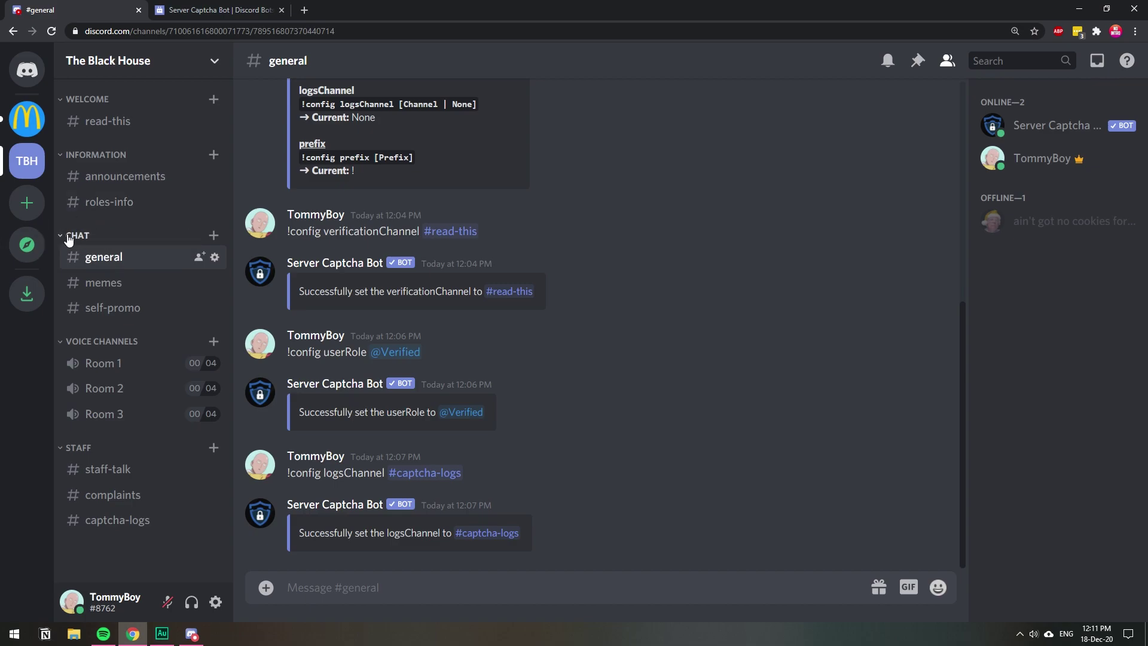
right_click(76, 237)
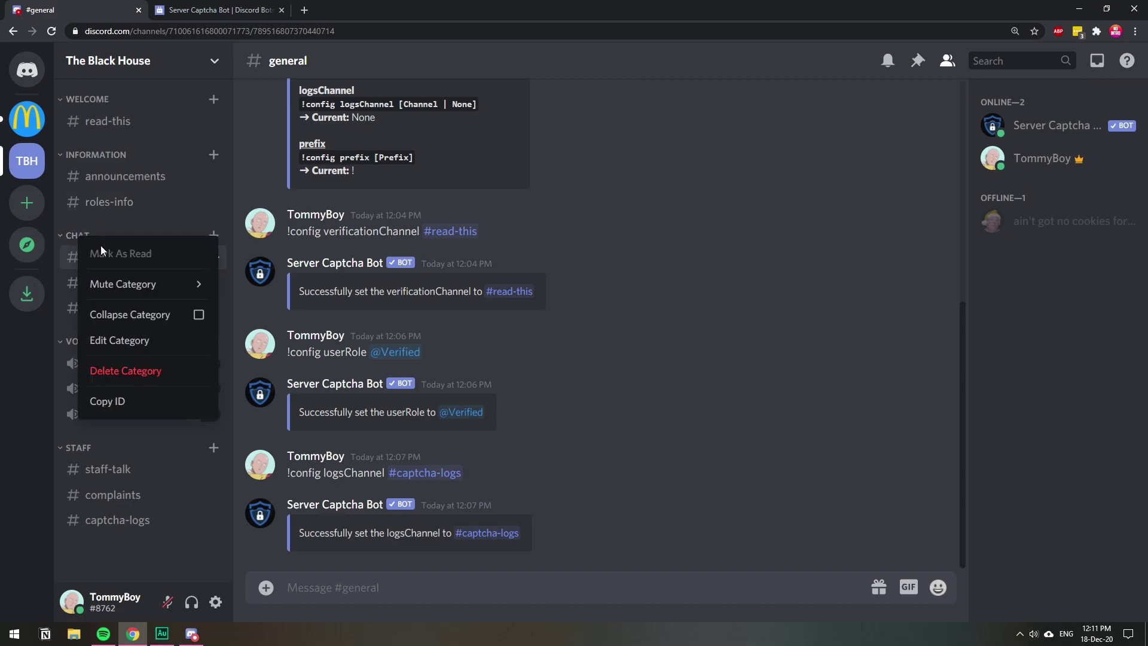
left_click(143, 340)
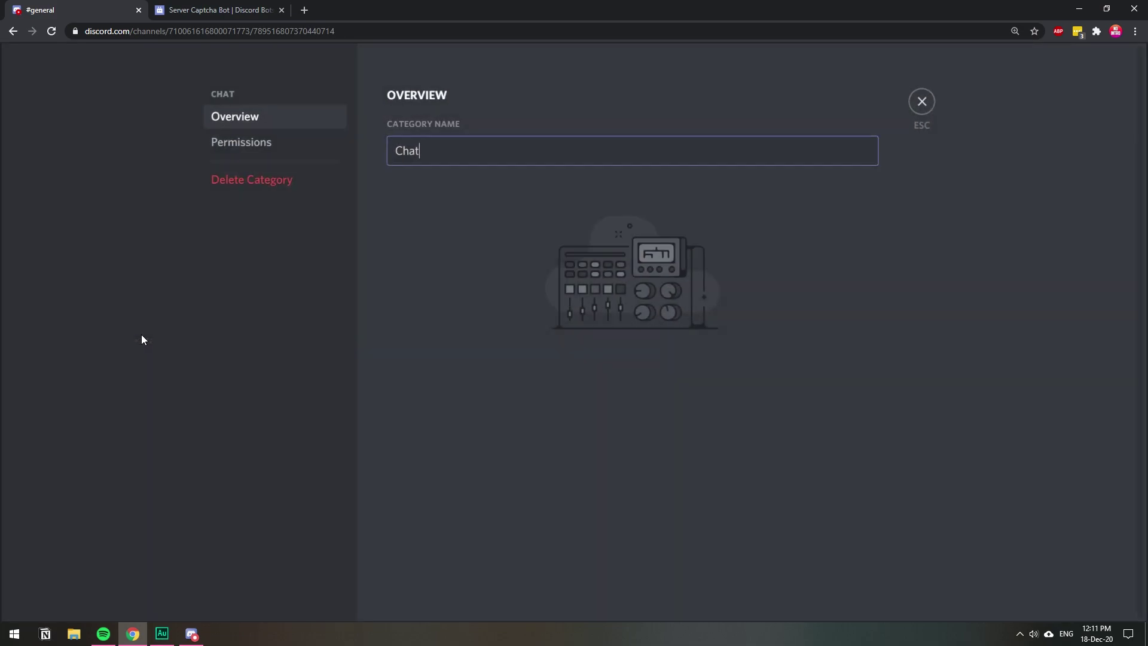
left_click(235, 147)
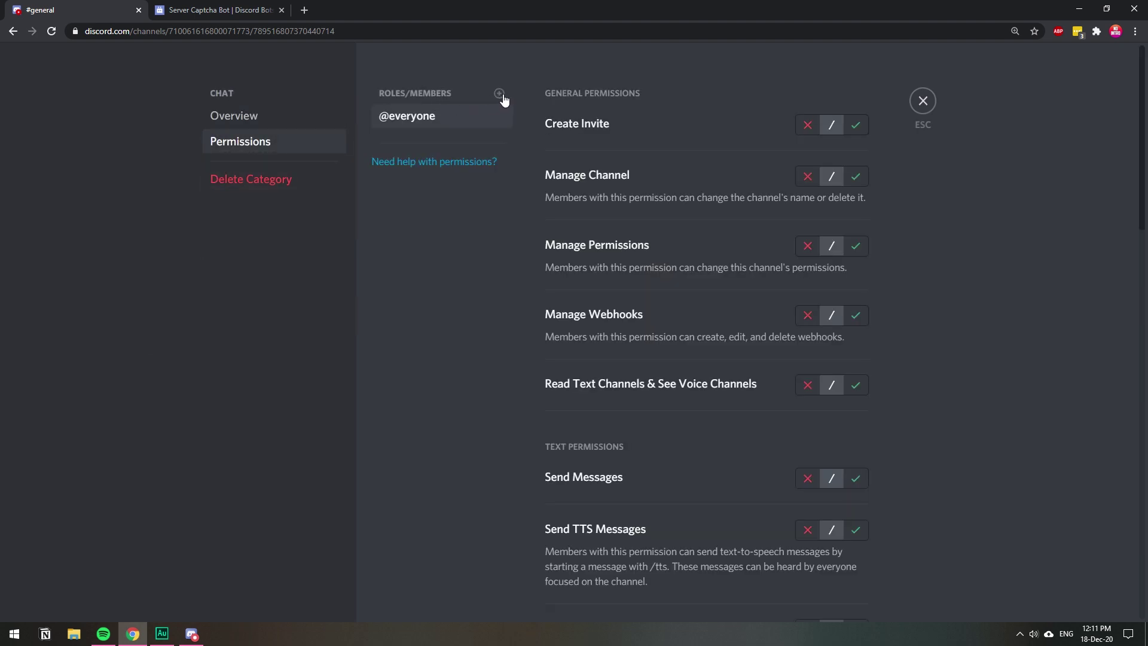
left_click(500, 95)
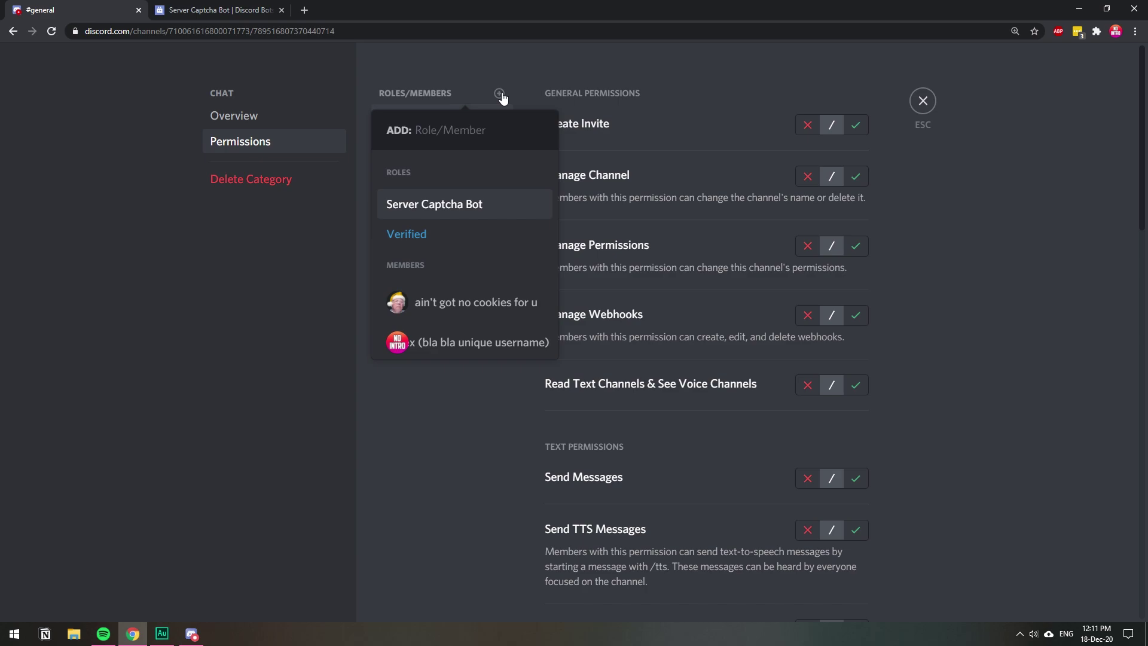
left_click(426, 235)
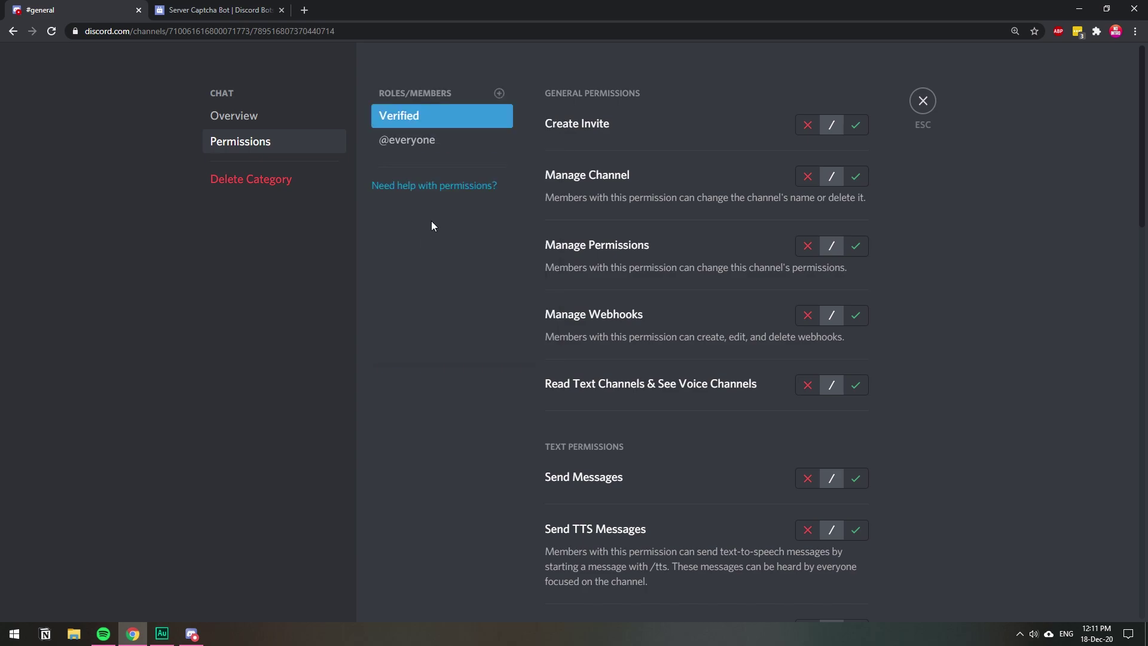
left_click(429, 140)
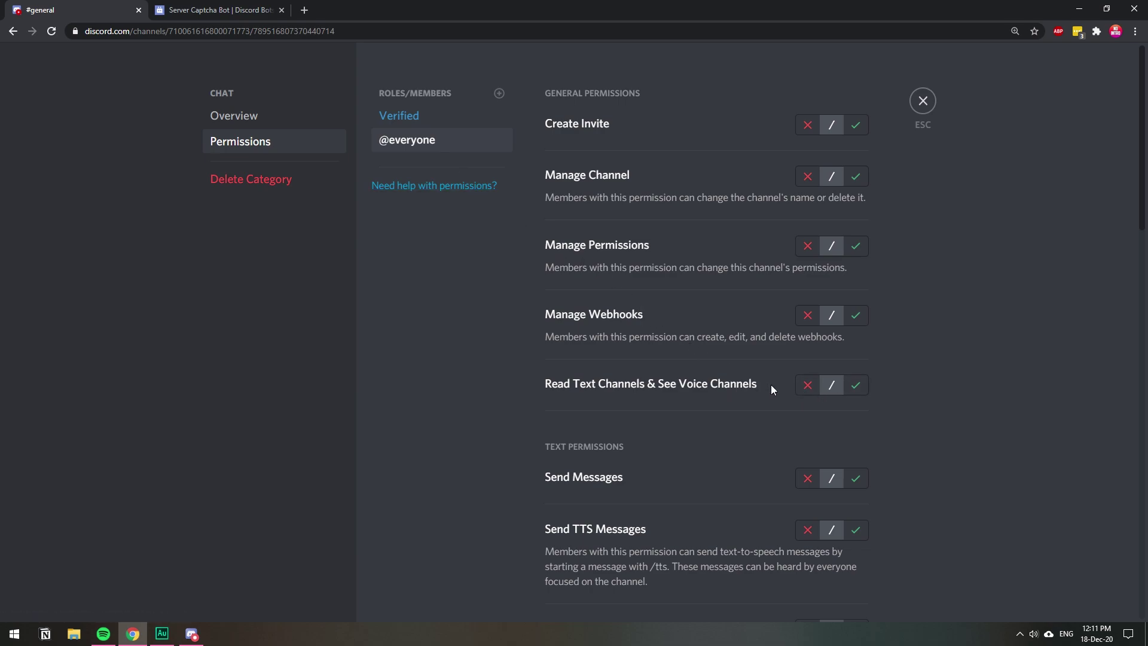
left_click(808, 384)
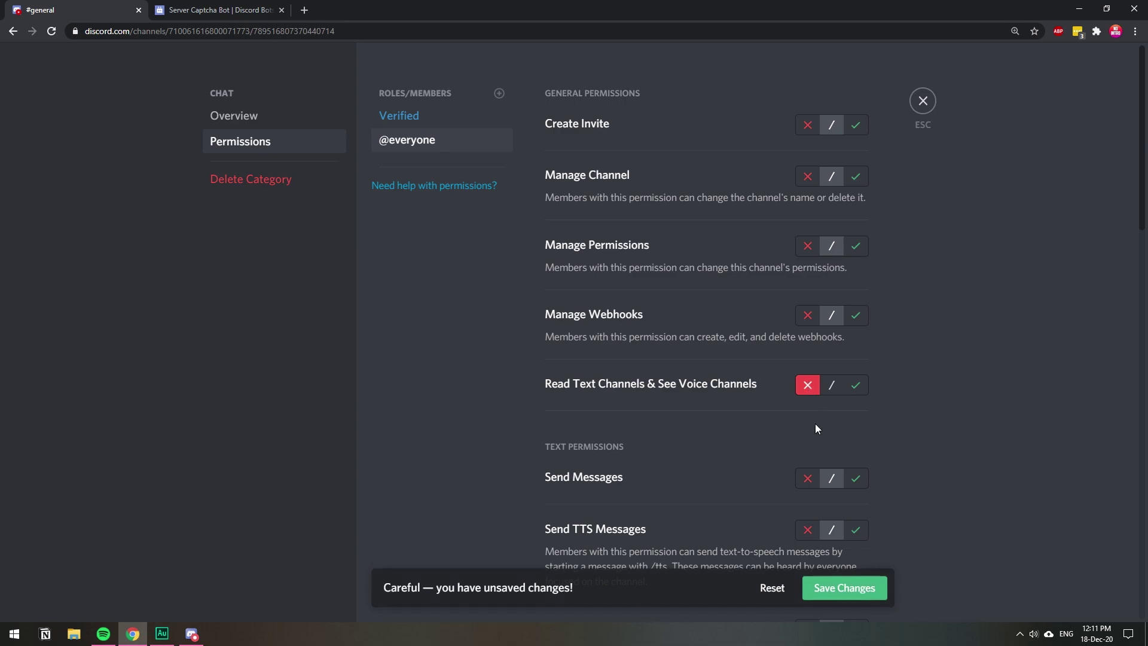
left_click(835, 588)
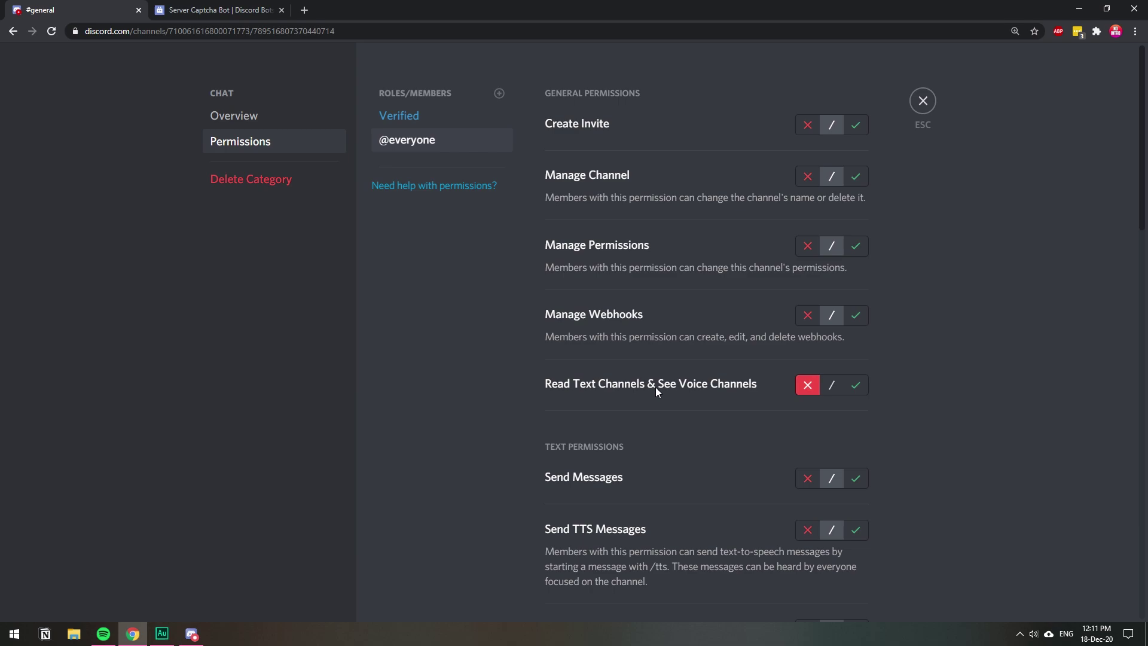
Step: Allow Read Text Channels & See Voice Channels for the Verified role in the Chat category, save and leave the category settings
left_click(448, 119)
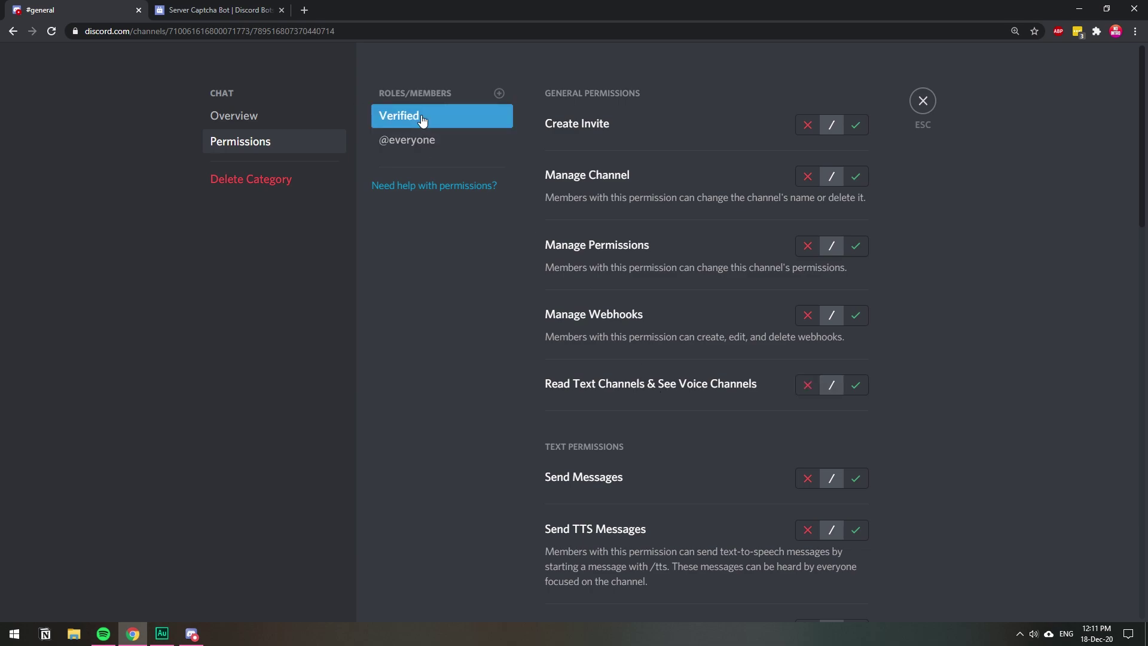
left_click(849, 386)
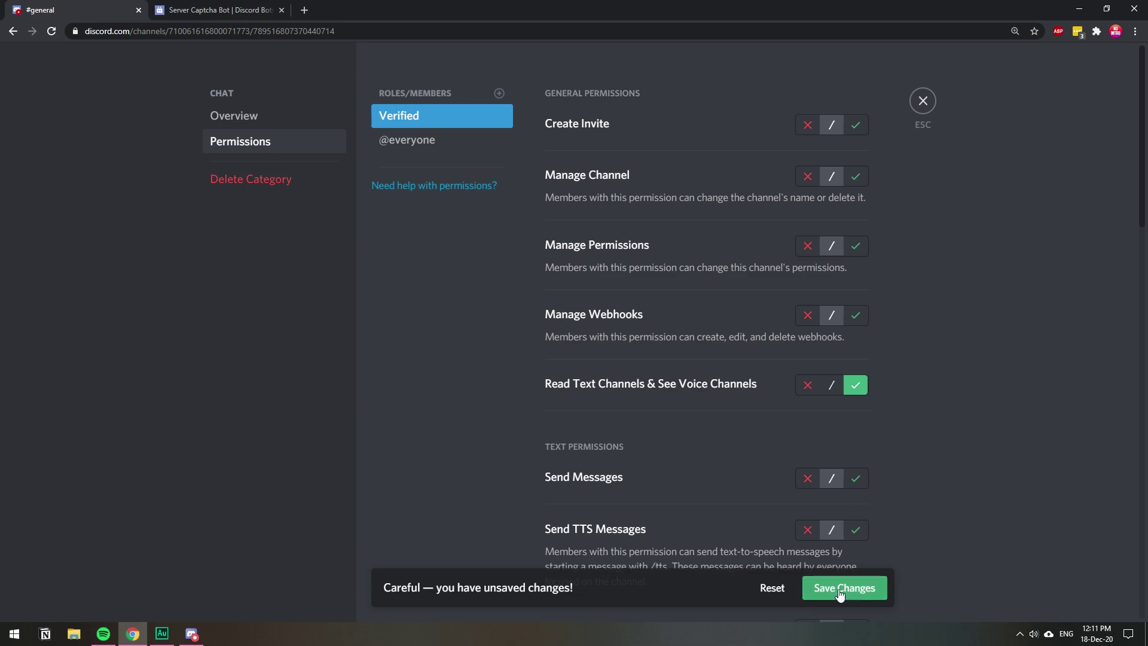
left_click(923, 101)
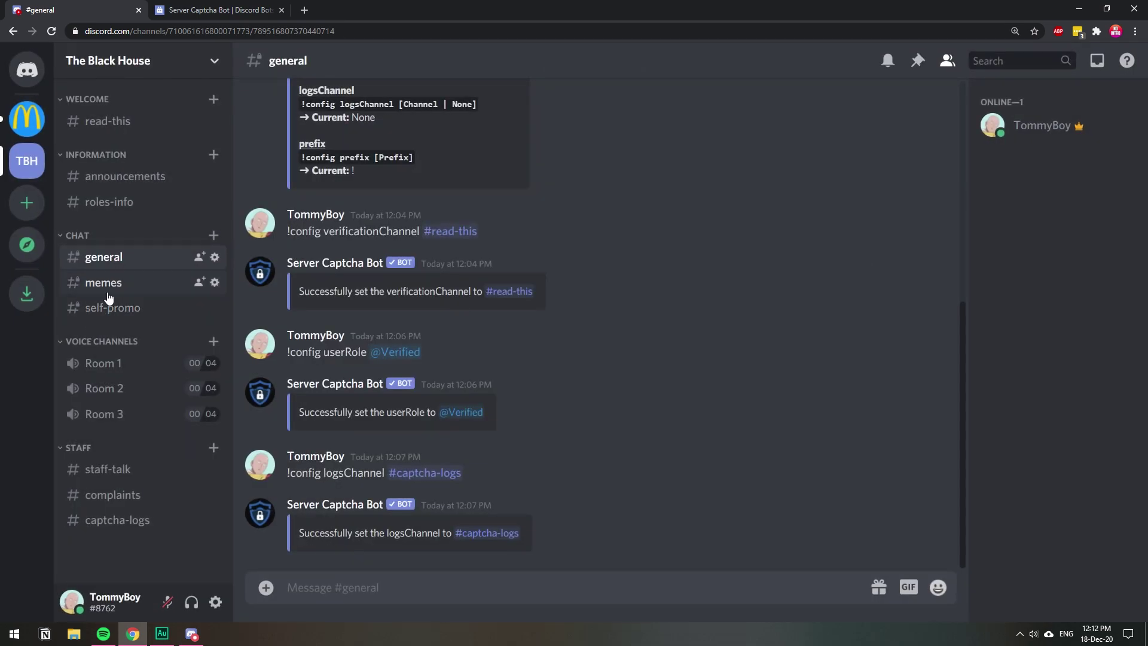
right_click(114, 346)
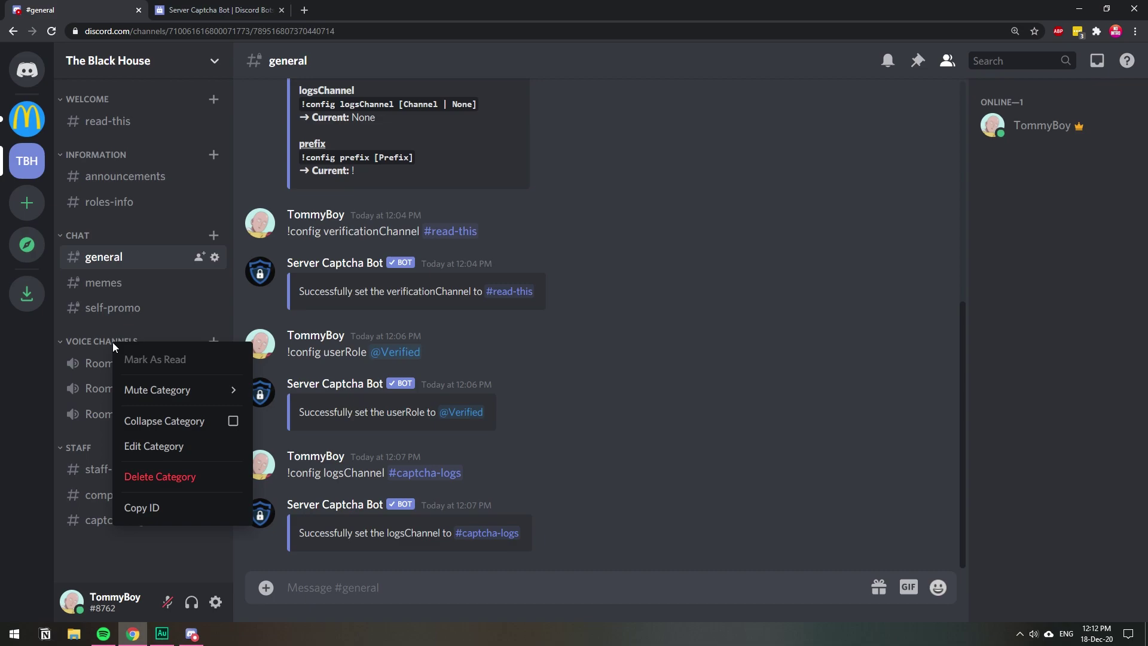
left_click(160, 447)
left_click(275, 142)
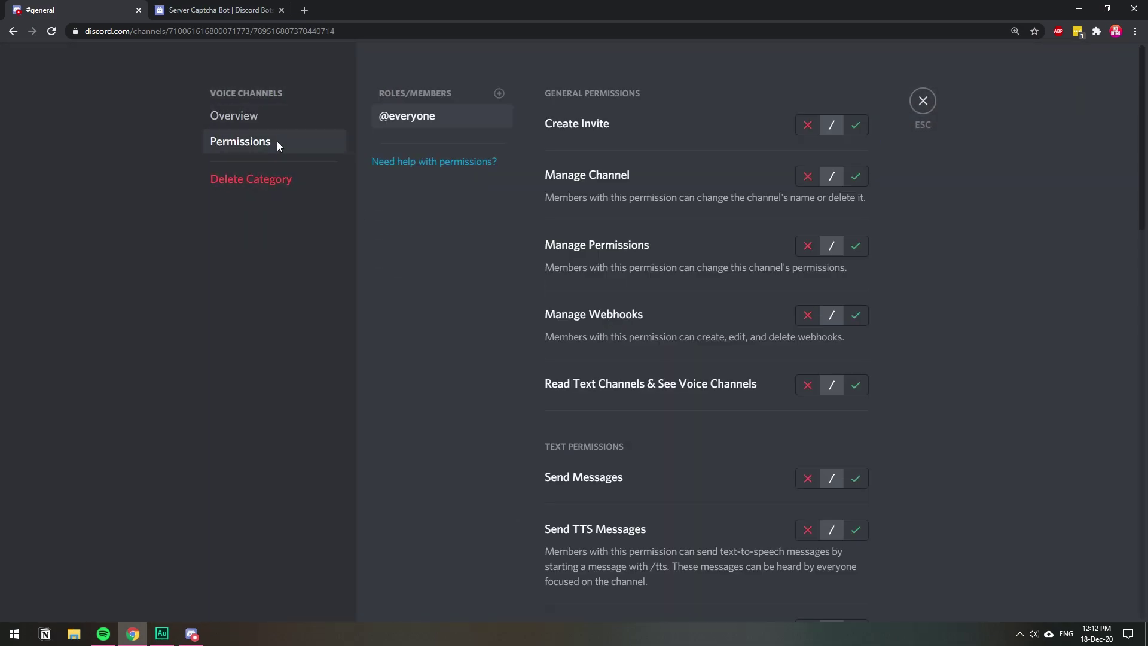
left_click(499, 94)
left_click(439, 232)
left_click(427, 142)
left_click(807, 385)
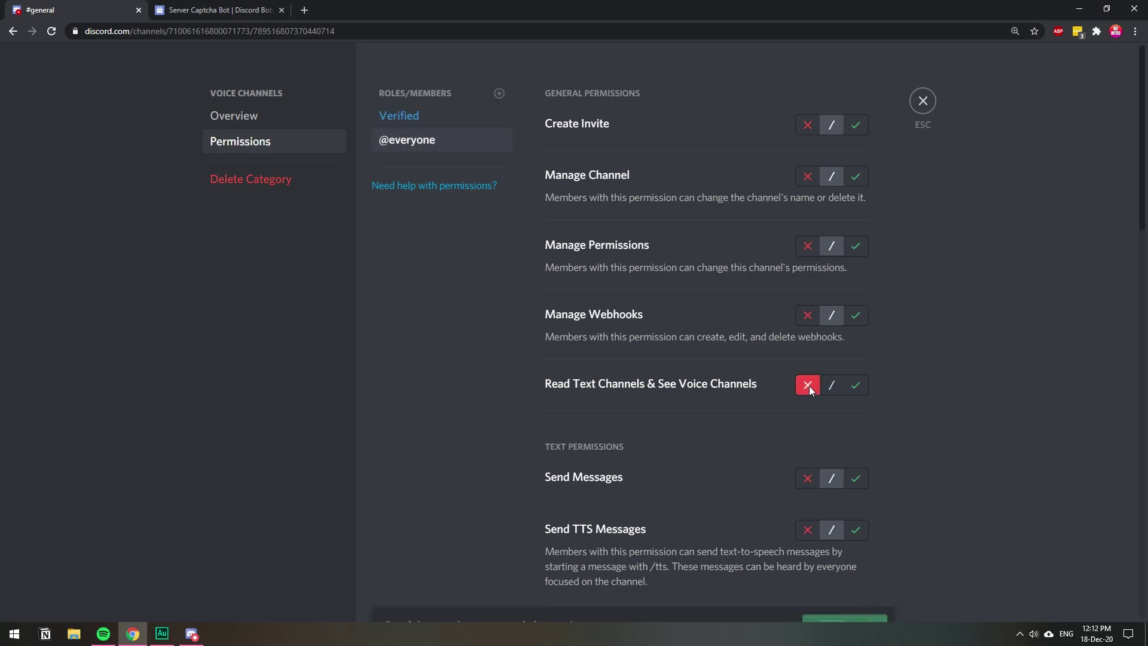
Step: Allow the Verified role Read Text Channels & See Voice Channels in the Voice Channels category, save and leave its settings
left_click(451, 117)
left_click(855, 384)
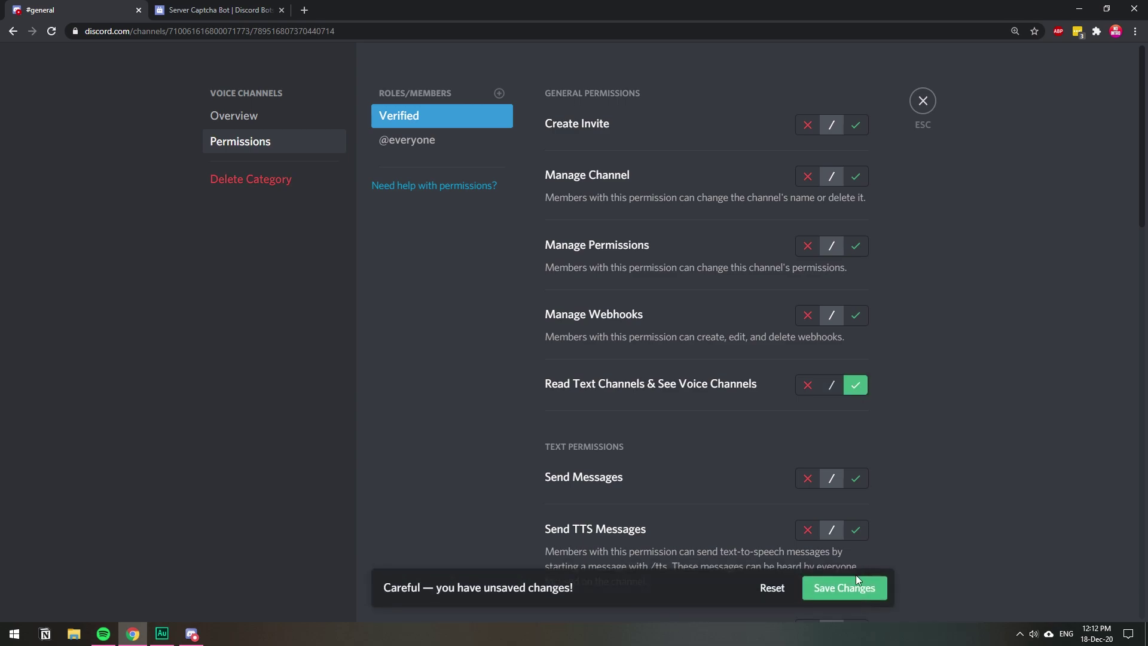
left_click(854, 587)
left_click(922, 101)
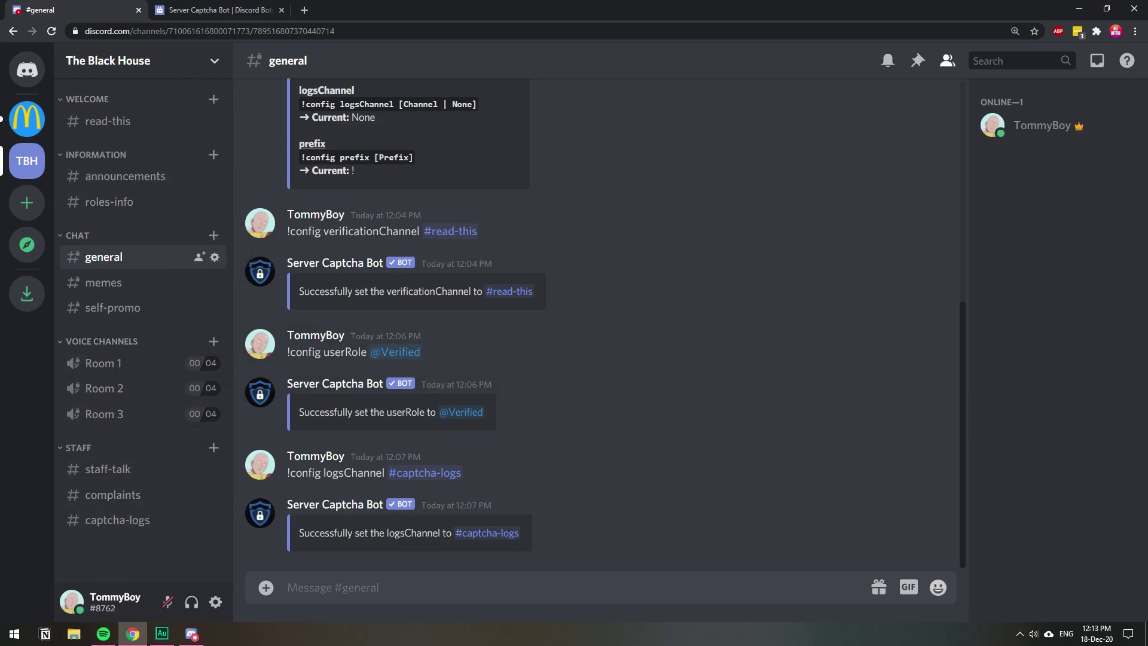
left_click(214, 60)
left_click(160, 158)
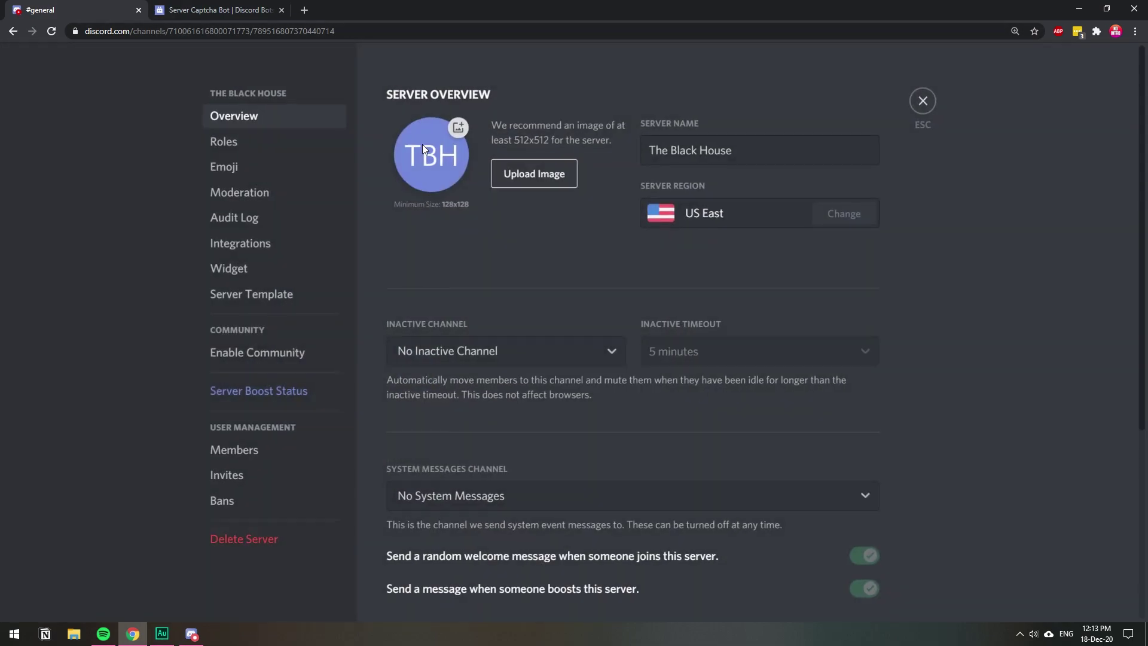
left_click(248, 143)
left_click(614, 361)
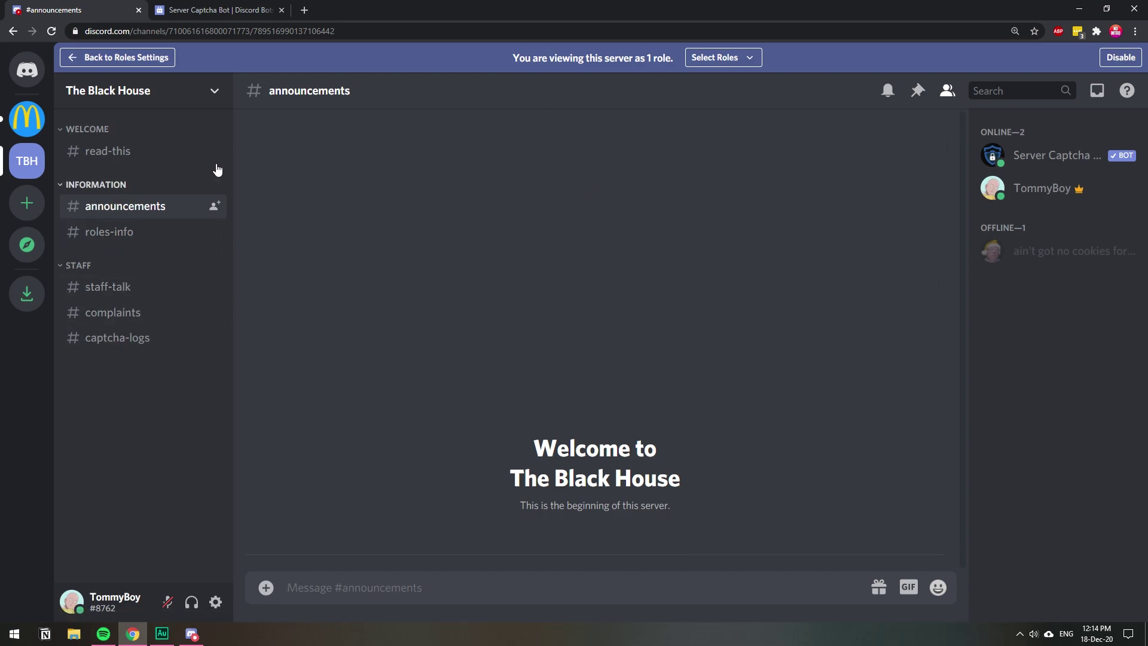
left_click(735, 57)
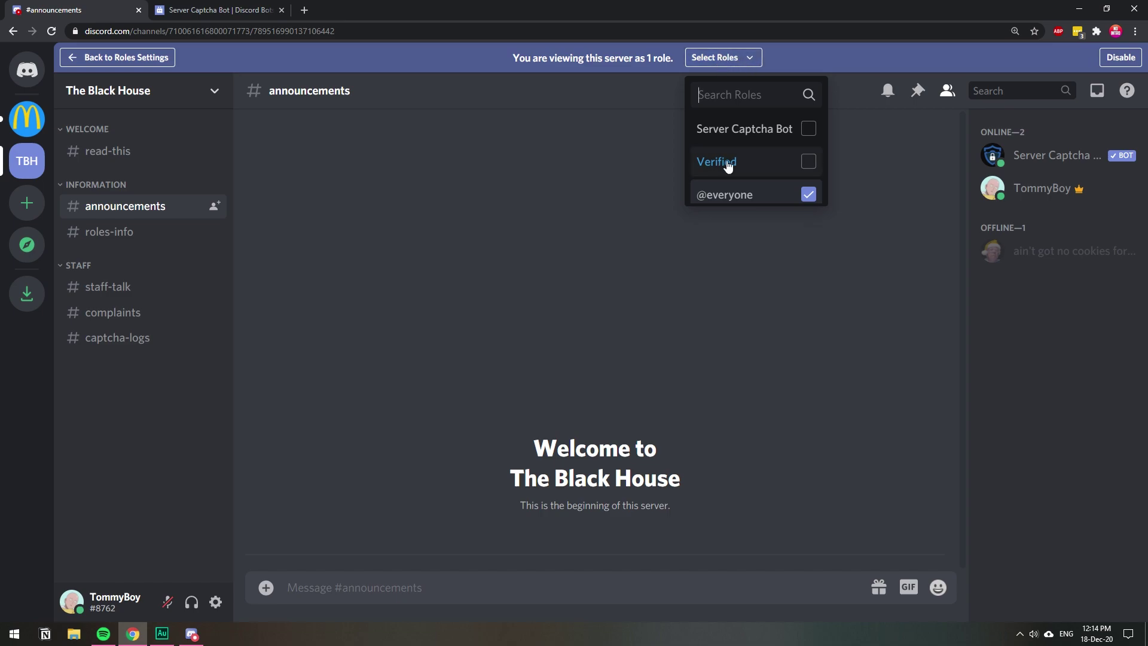
left_click(808, 162)
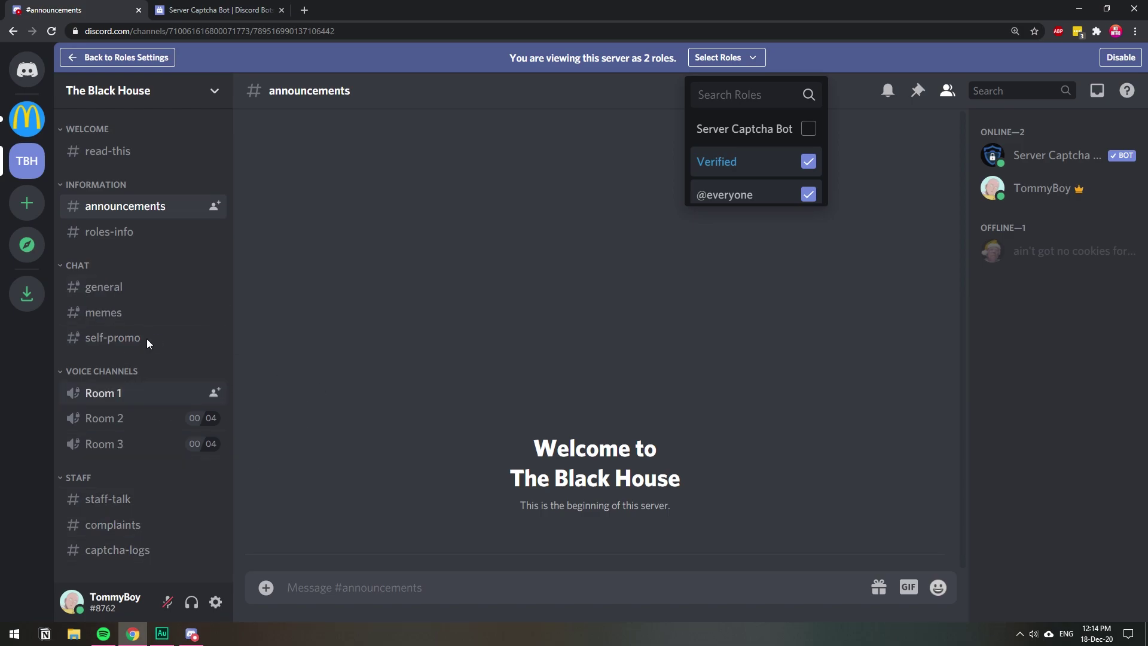
left_click(120, 58)
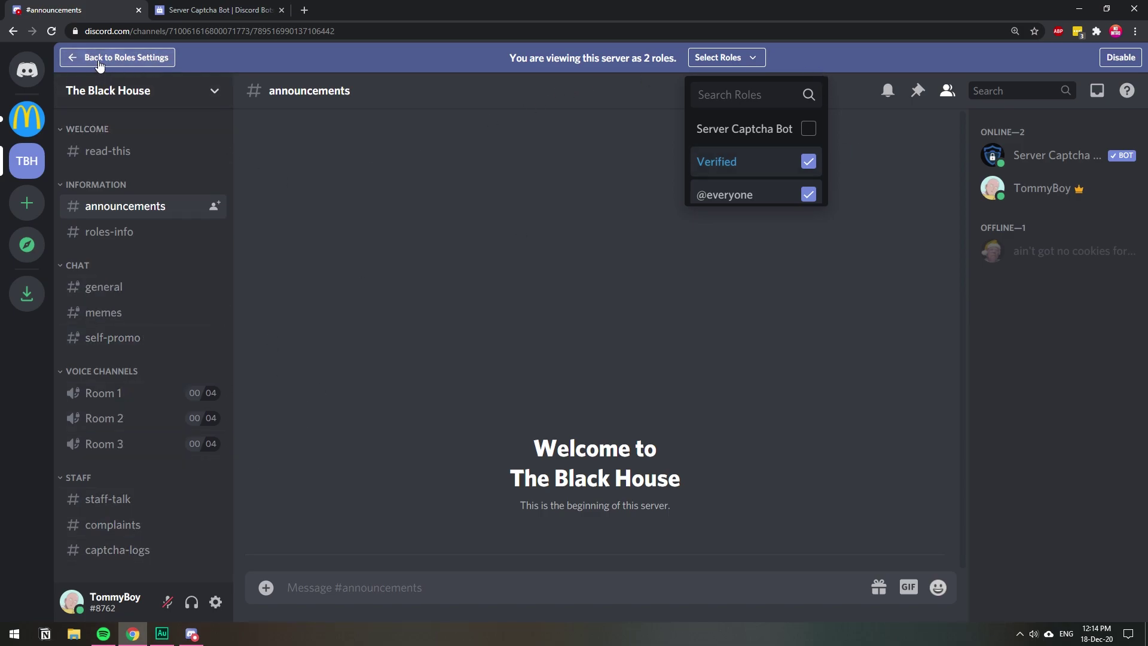
key("Escape")
right_click(77, 446)
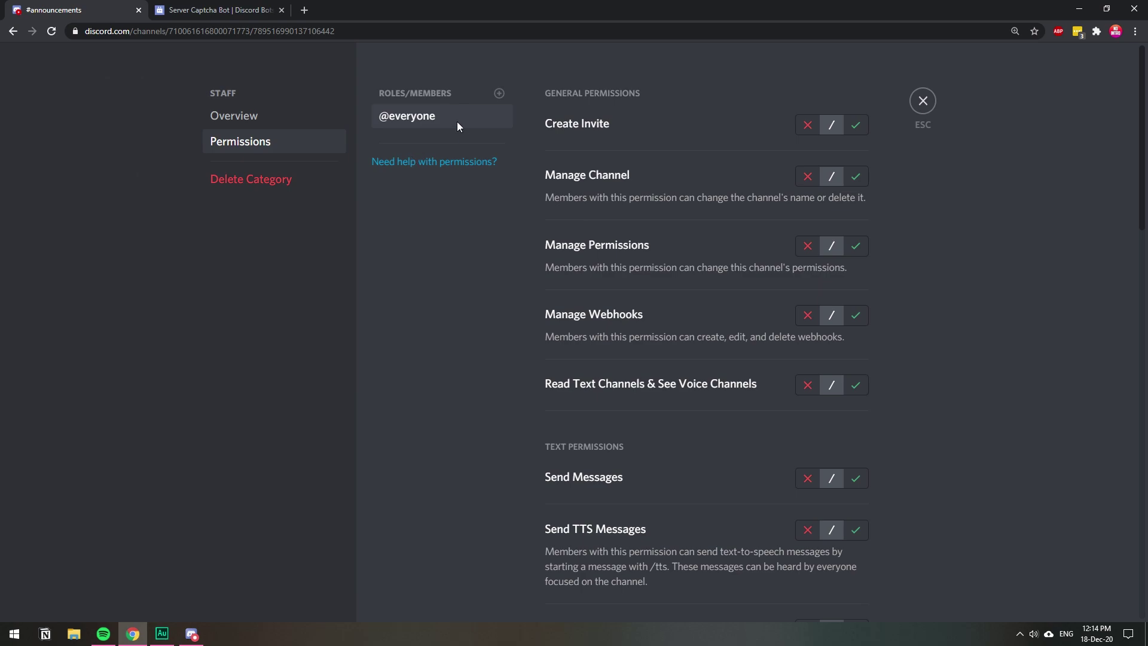
left_click(457, 121)
key("Escape")
left_click(807, 384)
left_click(845, 578)
left_click(500, 92)
left_click(406, 234)
left_click(855, 384)
left_click(846, 578)
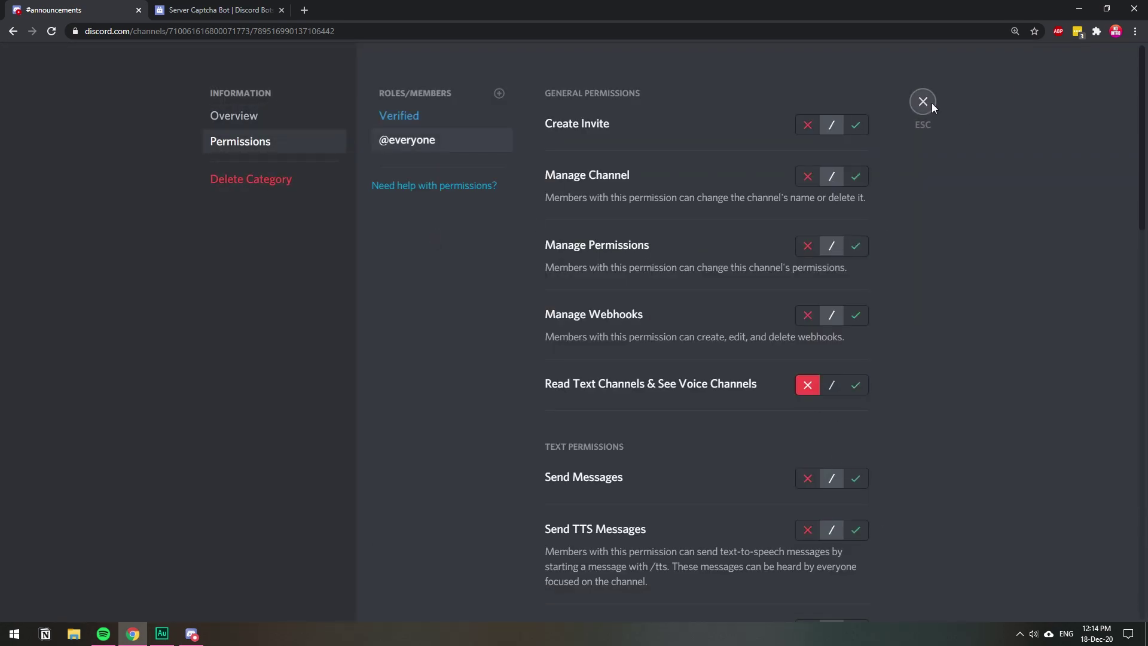
left_click(923, 100)
left_click(214, 60)
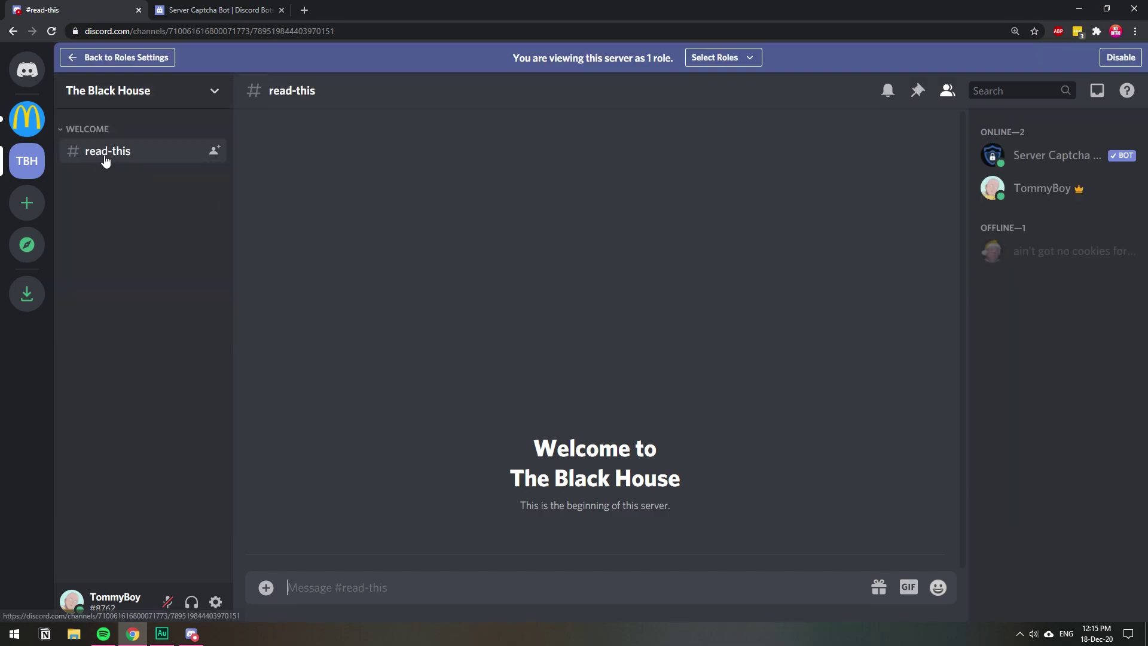
left_click(737, 58)
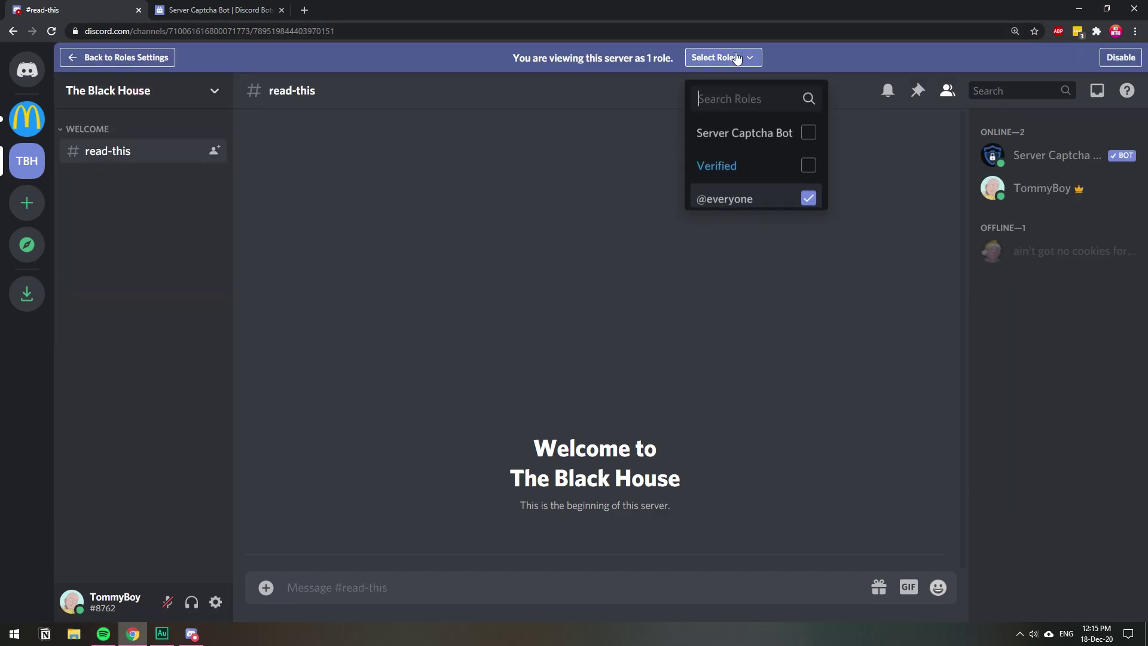
left_click(809, 164)
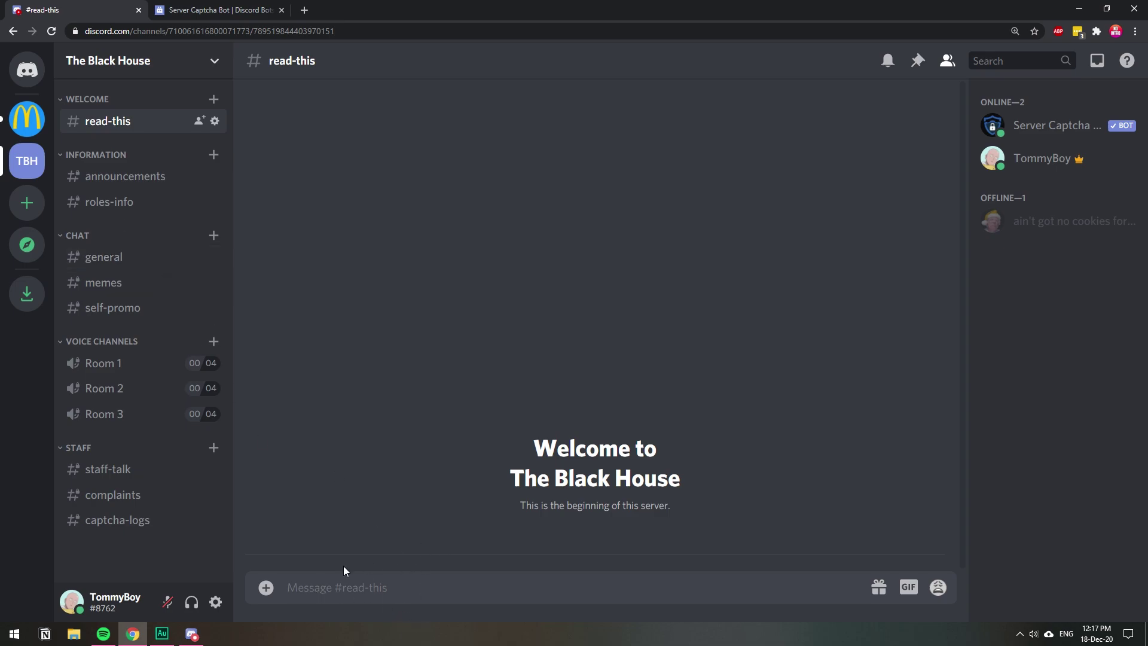
Step: Send "To enter the server, please type `!verify` and you will get a captcha verification on your dms." in the read-this channel
type("To enter the server")
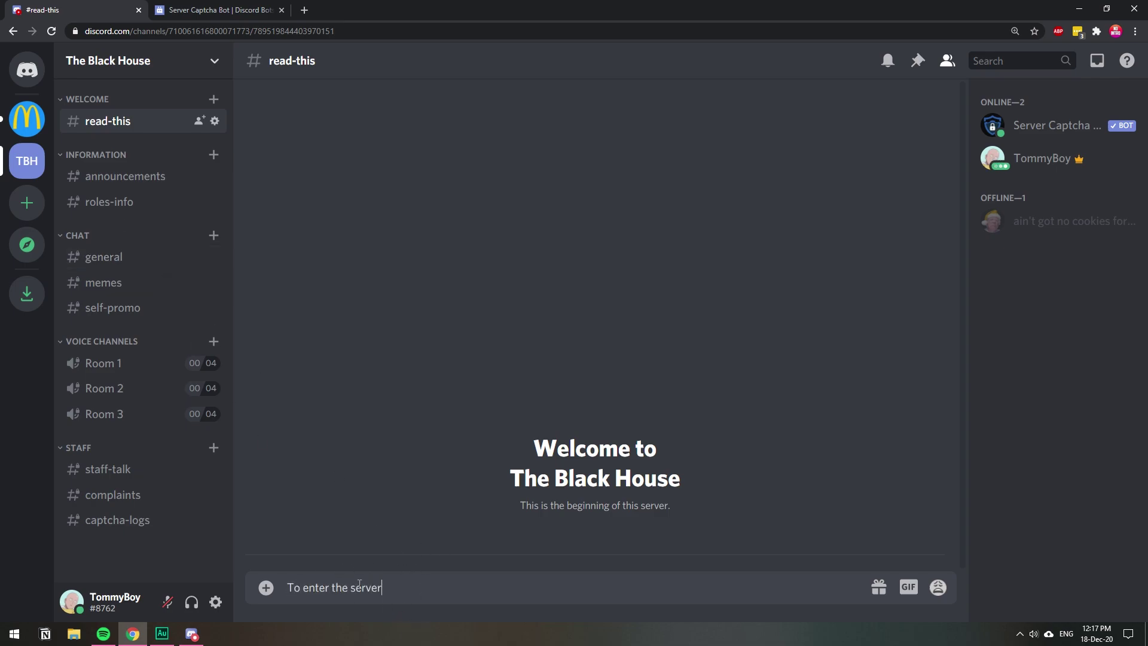
type(", please type `!verify` and you will get a ca")
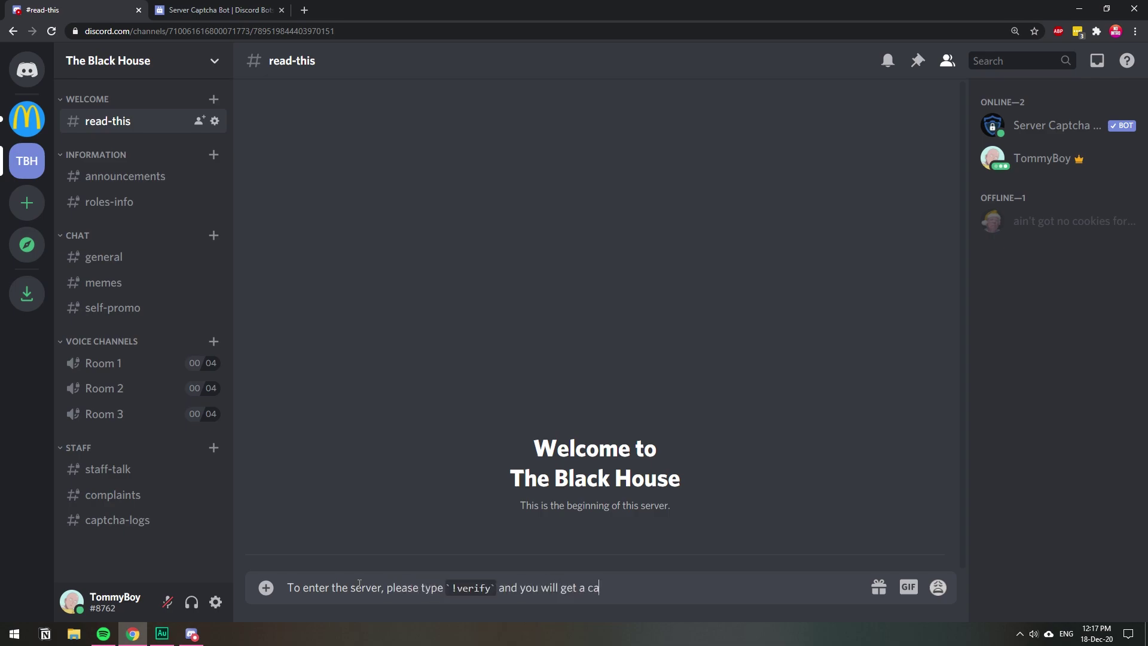
type("ptcha verification on your DM")
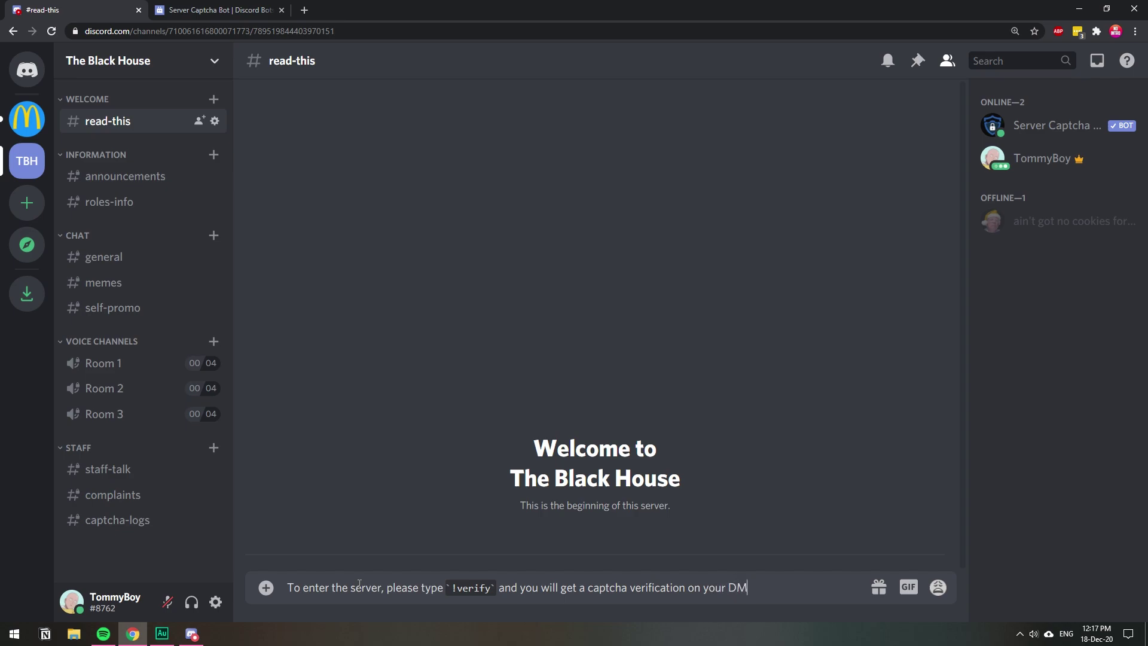
key("BackSpace")
key("BackSpace")
type("dms.")
key("Return")
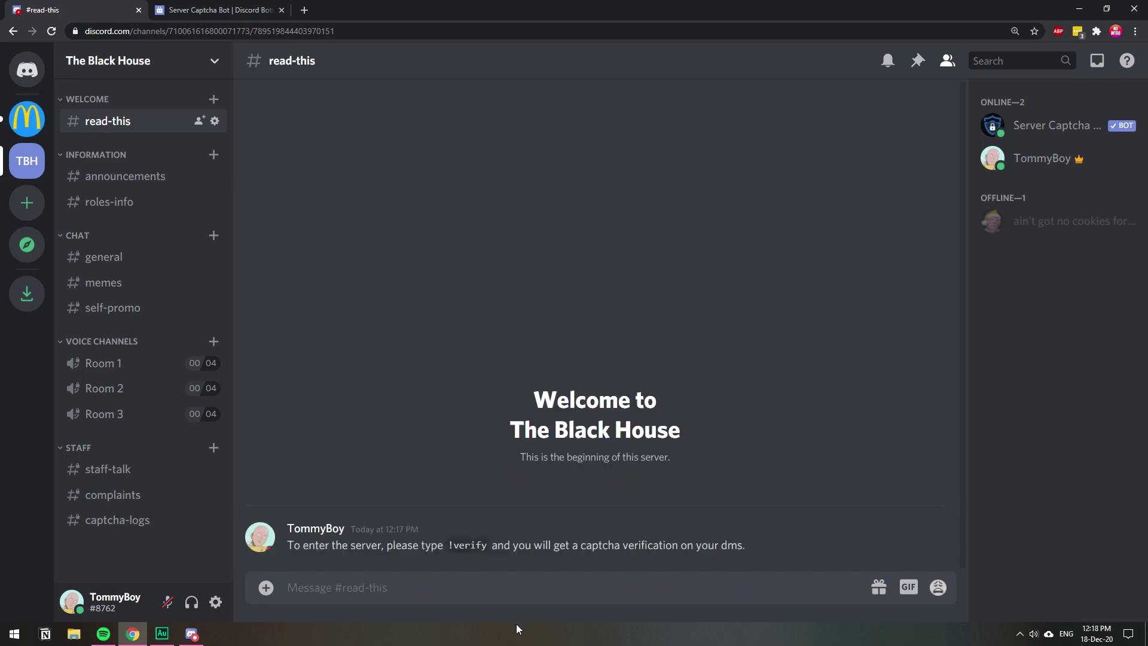
Step: Copy The Black House's invite link and use it to join the server with the second account in the Discord desktop app
left_click(214, 61)
left_click(144, 139)
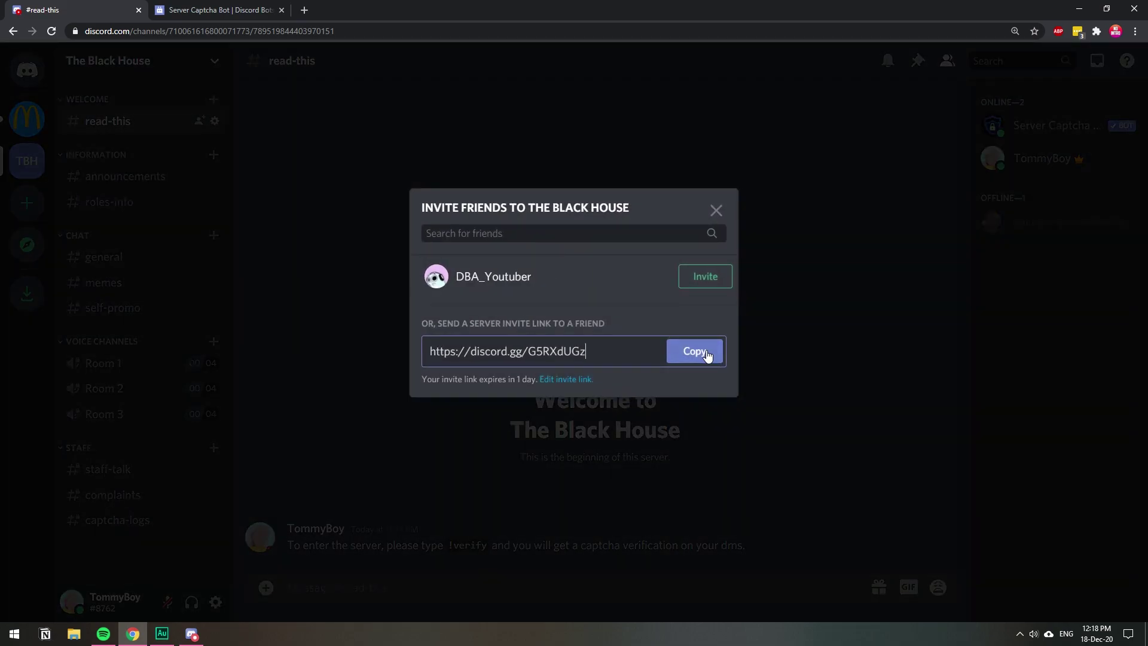
left_click(706, 354)
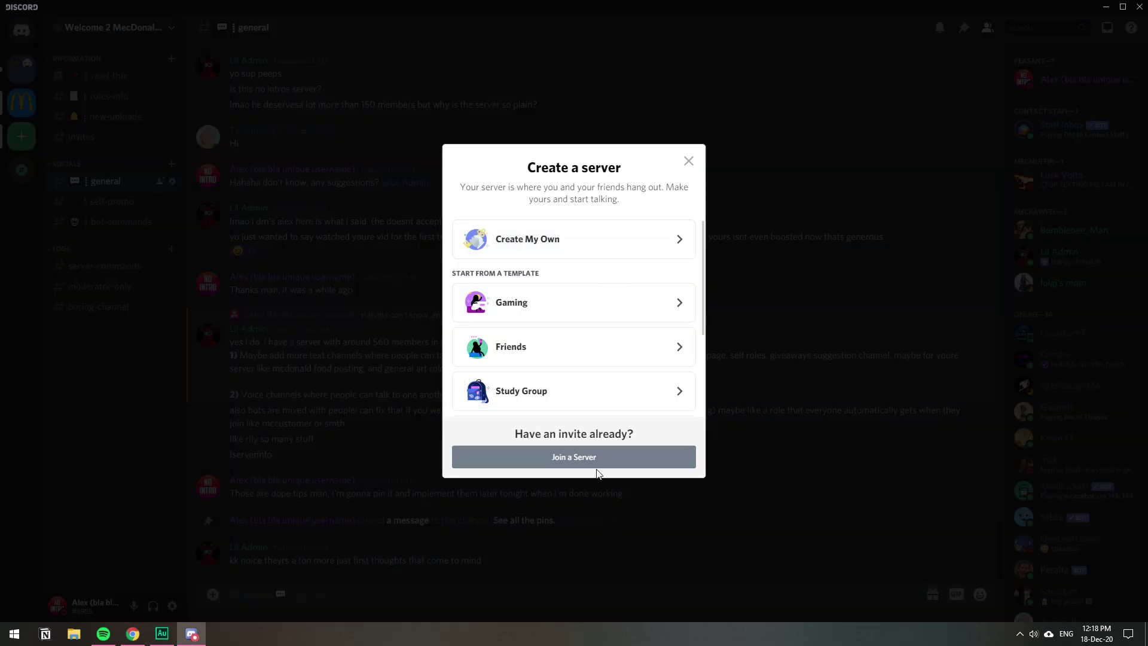
left_click(589, 458)
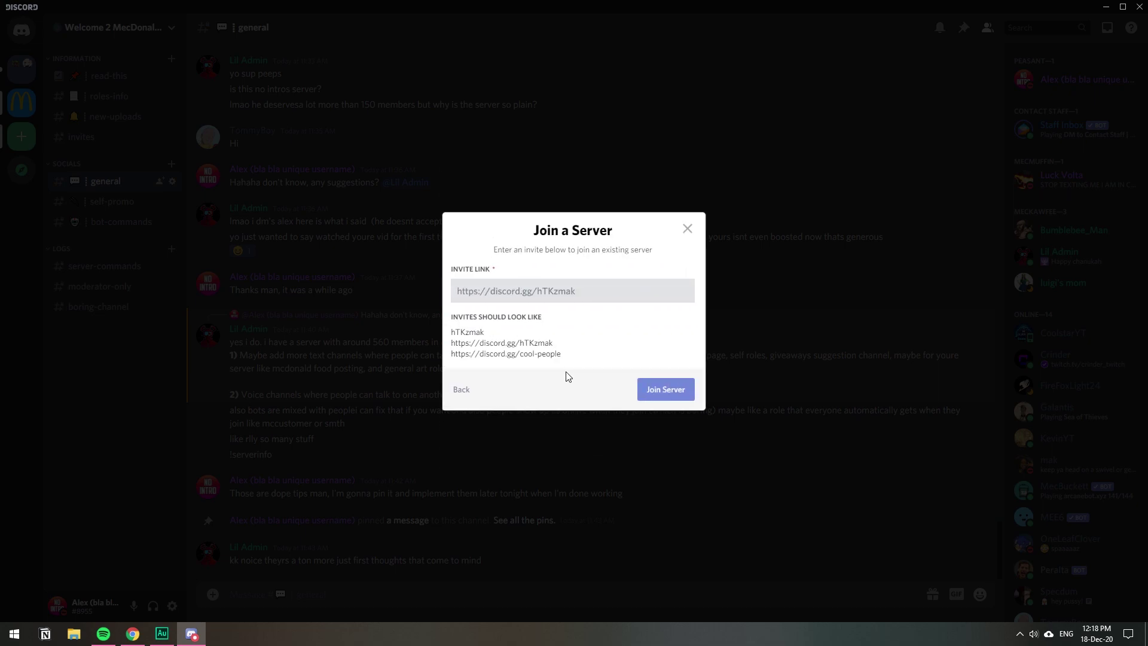
key("ctrl+v")
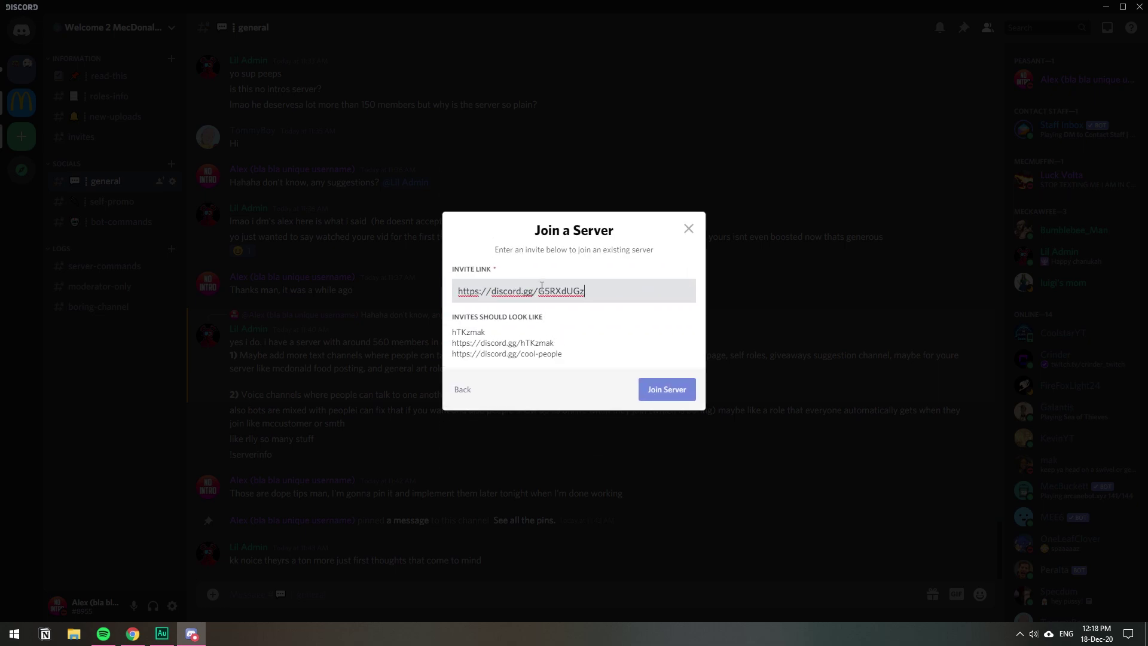
left_click(665, 389)
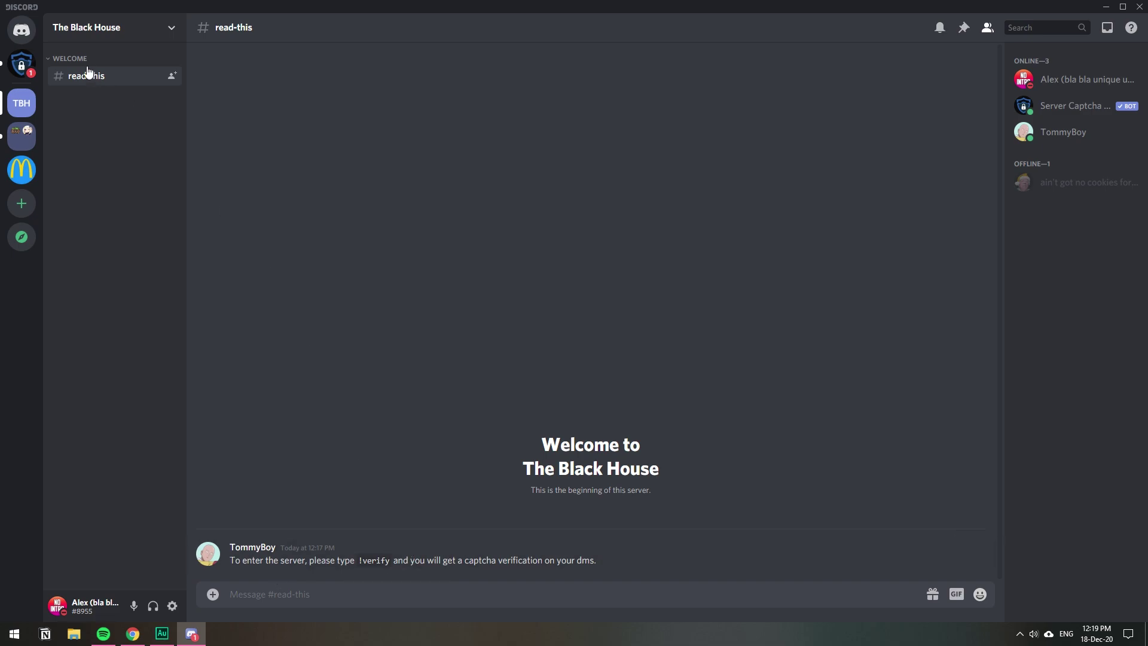
Step: Open Server Captcha Bot's direct message and reply with three incorrect captcha codes to test the attempt limit
left_click(22, 63)
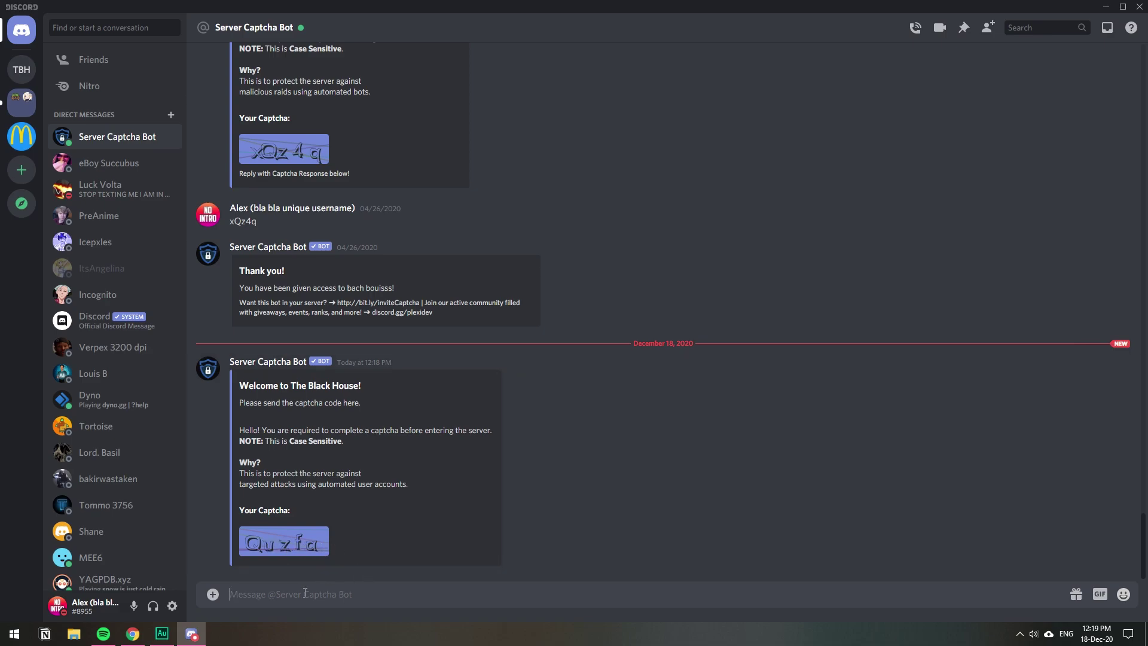
type("QOzfa")
key("Return")
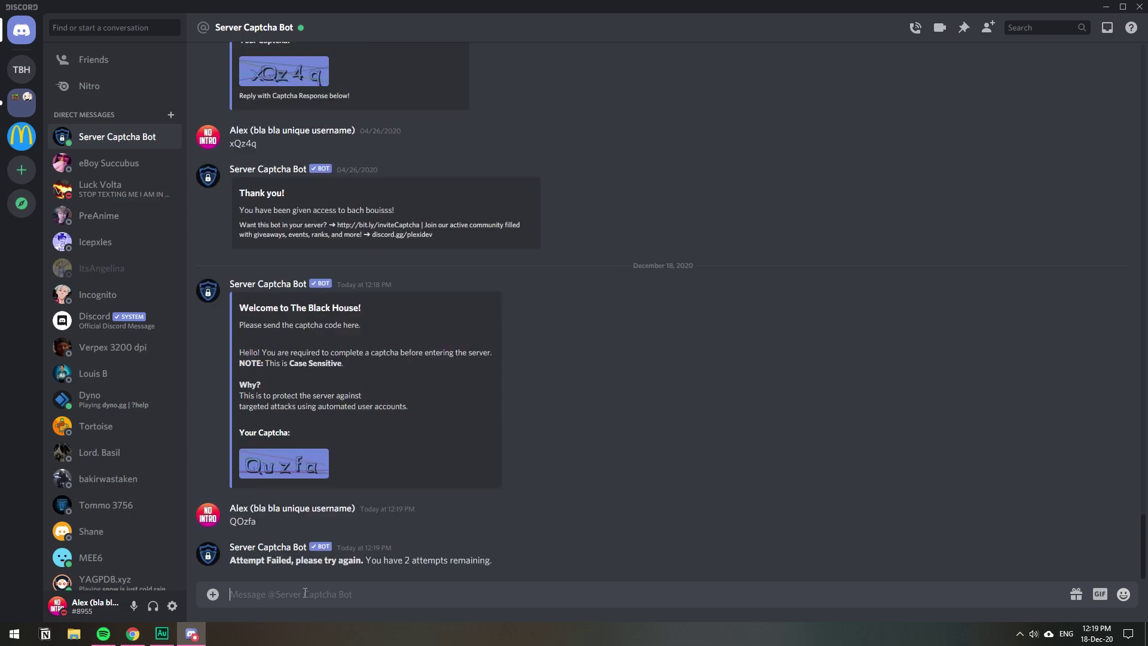
type("Qifa")
key("Return")
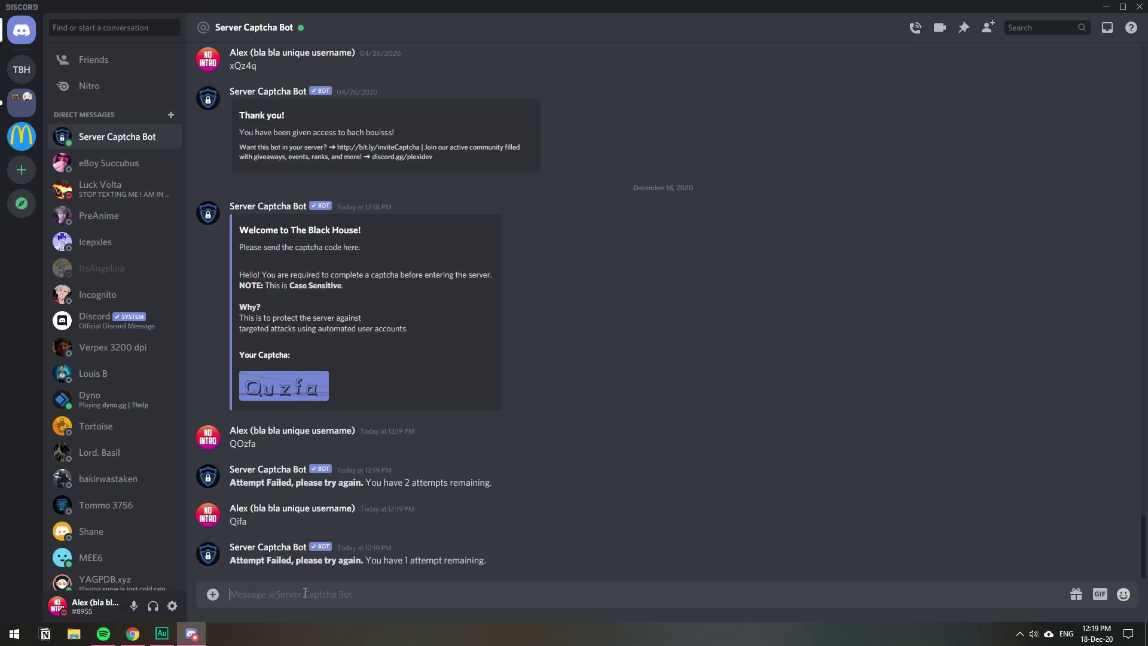
type("asfw")
key("Return")
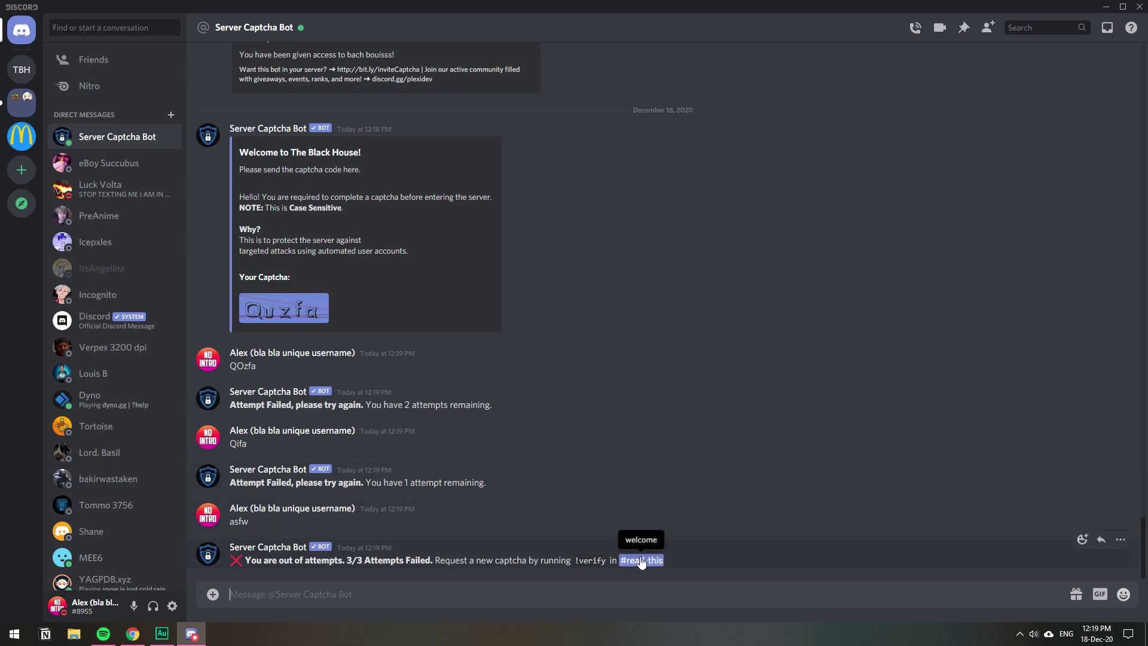
Step: Request a new captcha by sending !verify in The Black House's read-this channel, and answer the bot's direct message with the matching captcha code
left_click(22, 69)
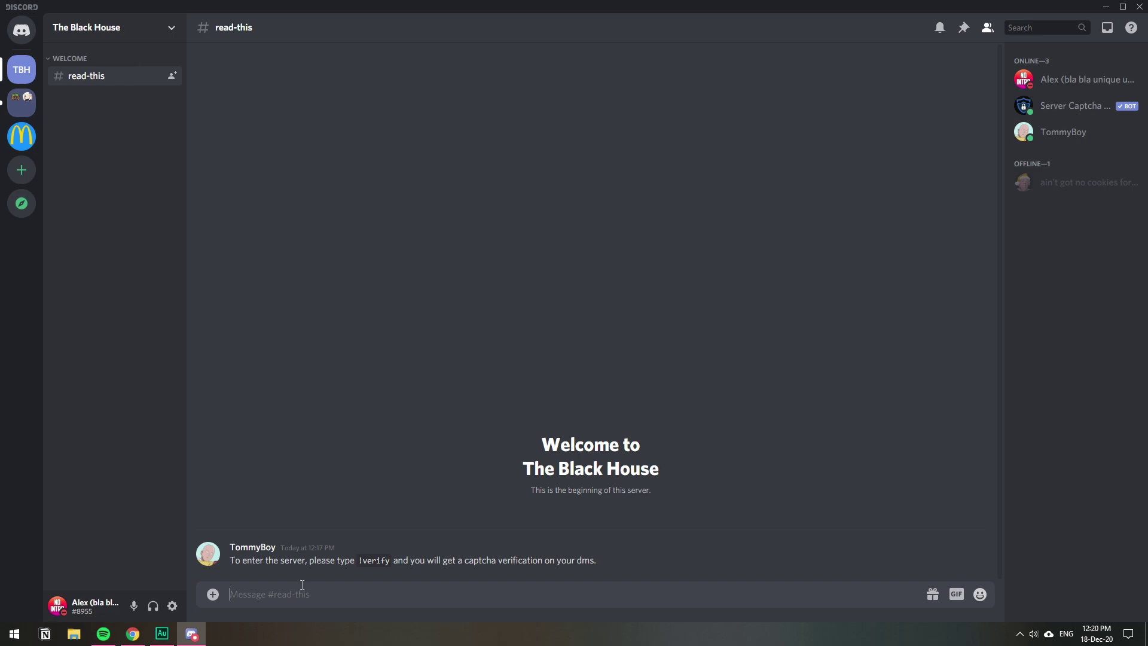
type("!verify")
key("Return")
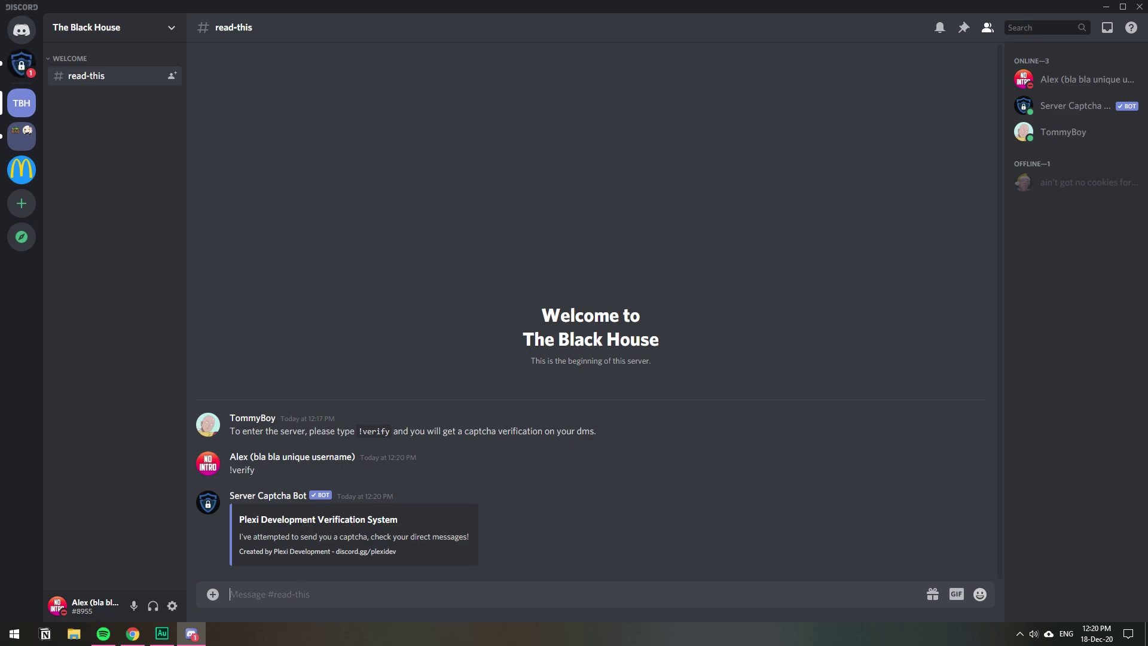
left_click(22, 63)
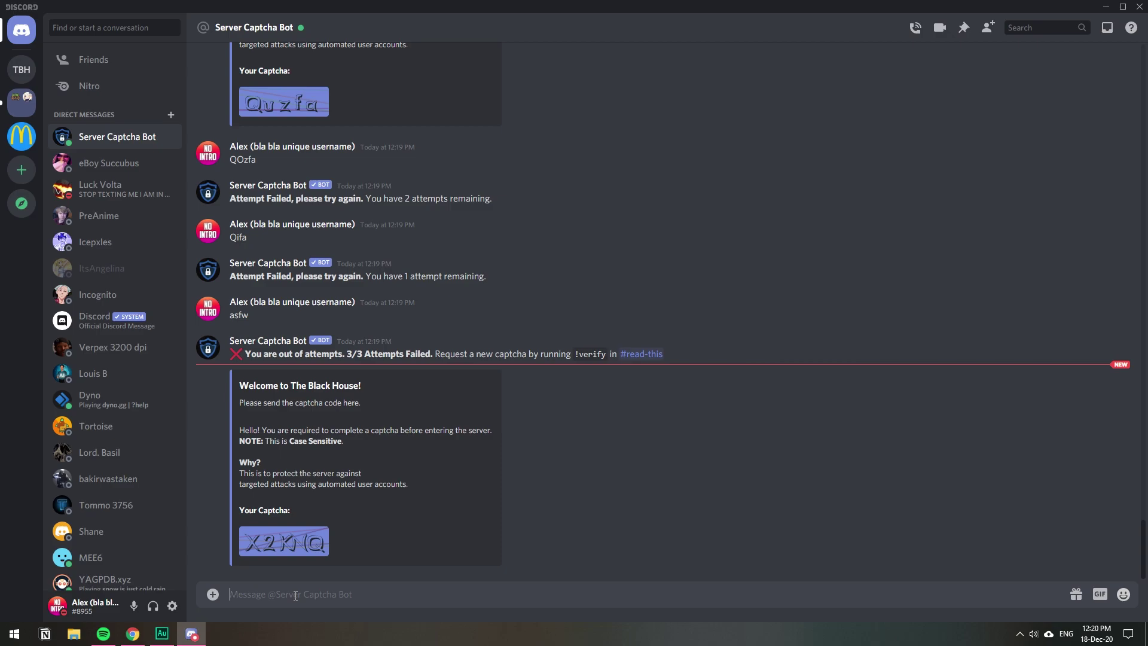
type("X2KNQ")
key("Return")
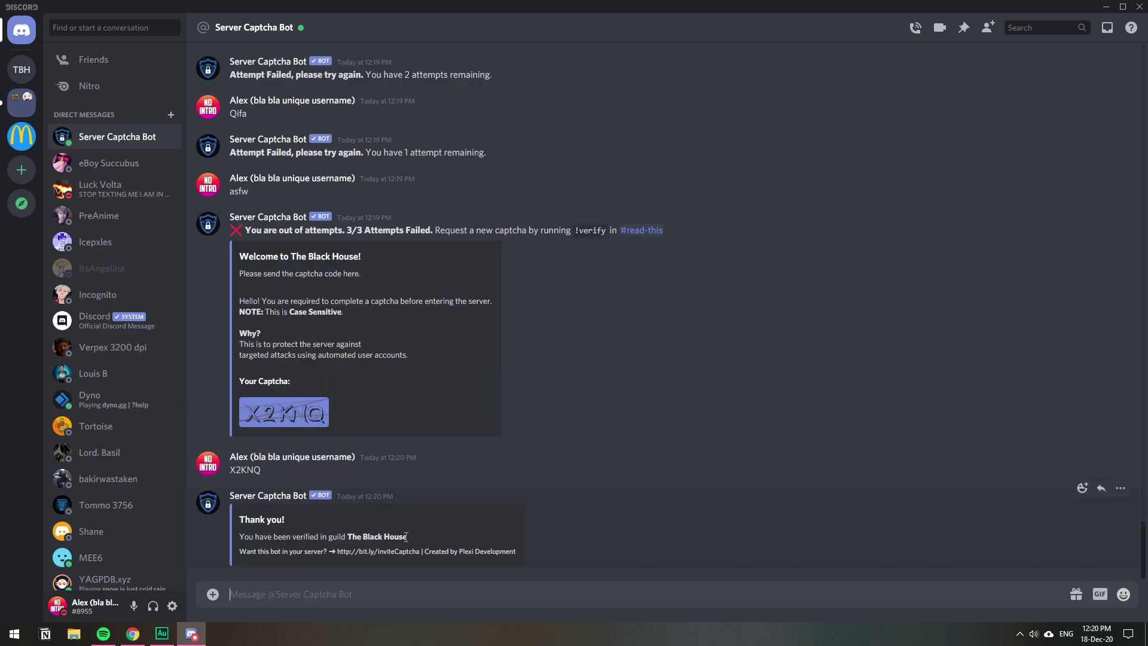
Step: Check the account's role and accessible channels in The Black House, including the captcha-logs channel
left_click(20, 71)
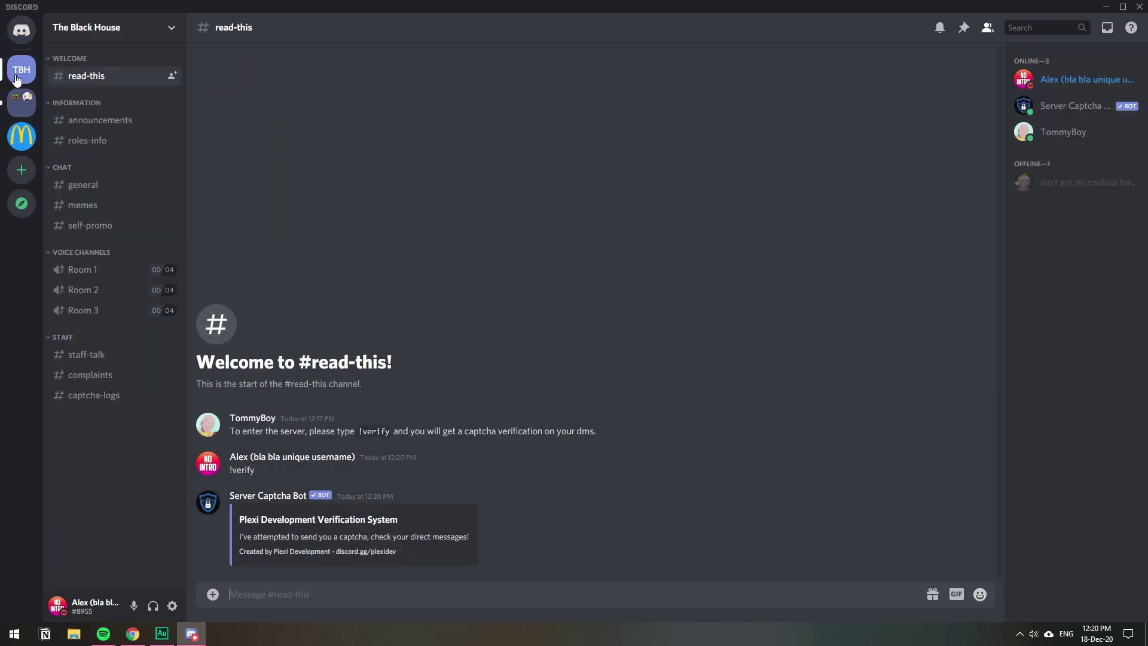
left_click(209, 465)
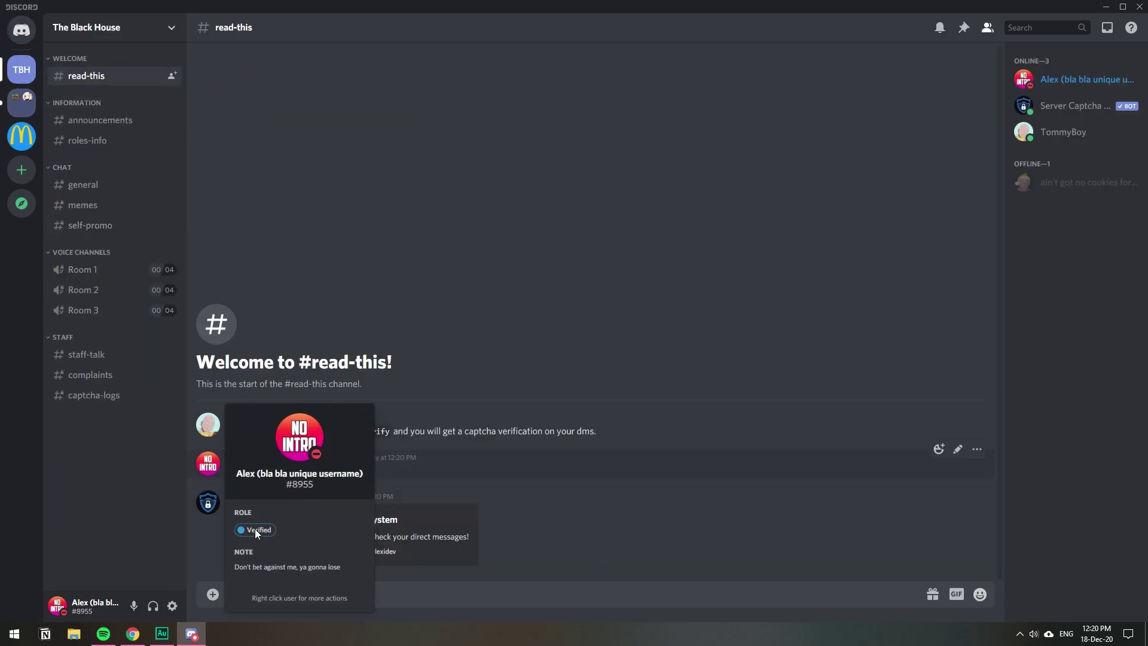
left_click(466, 389)
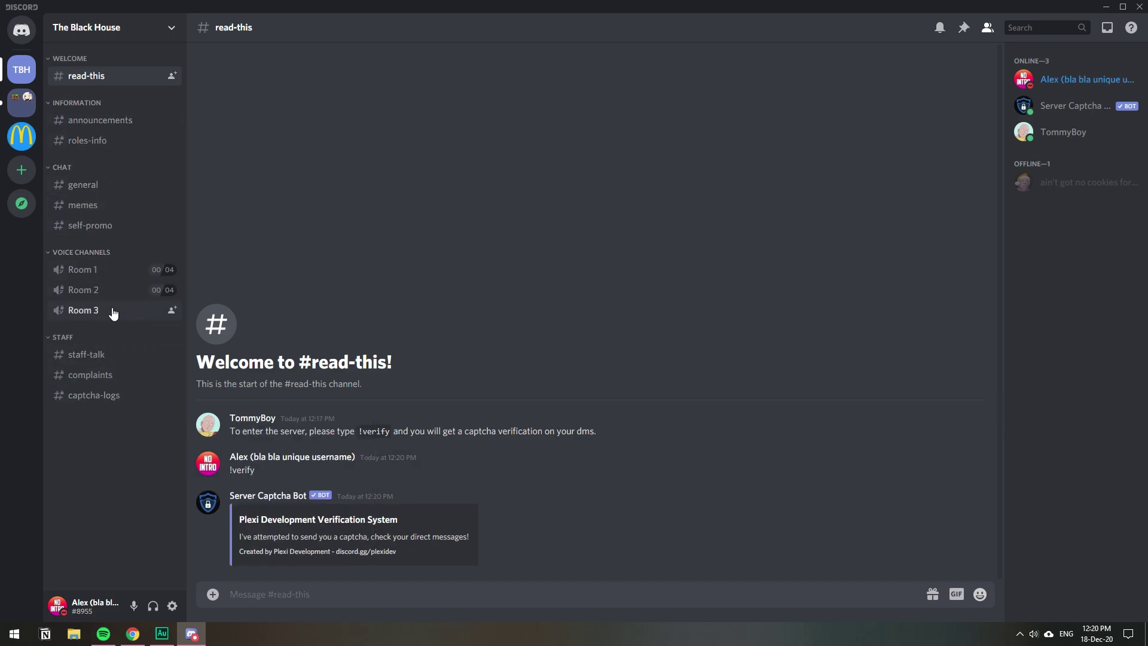
left_click(92, 400)
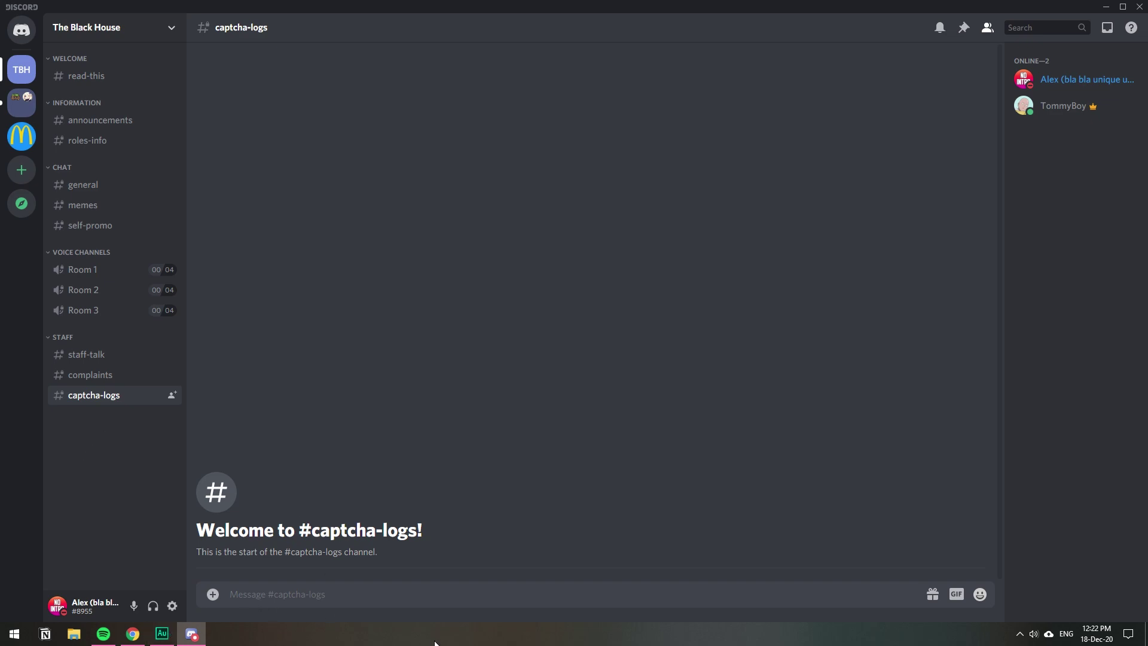
Step: Switch to the owner account in Chrome and add the Server Captcha Bot member to the captcha-logs channel's permissions
left_click(131, 636)
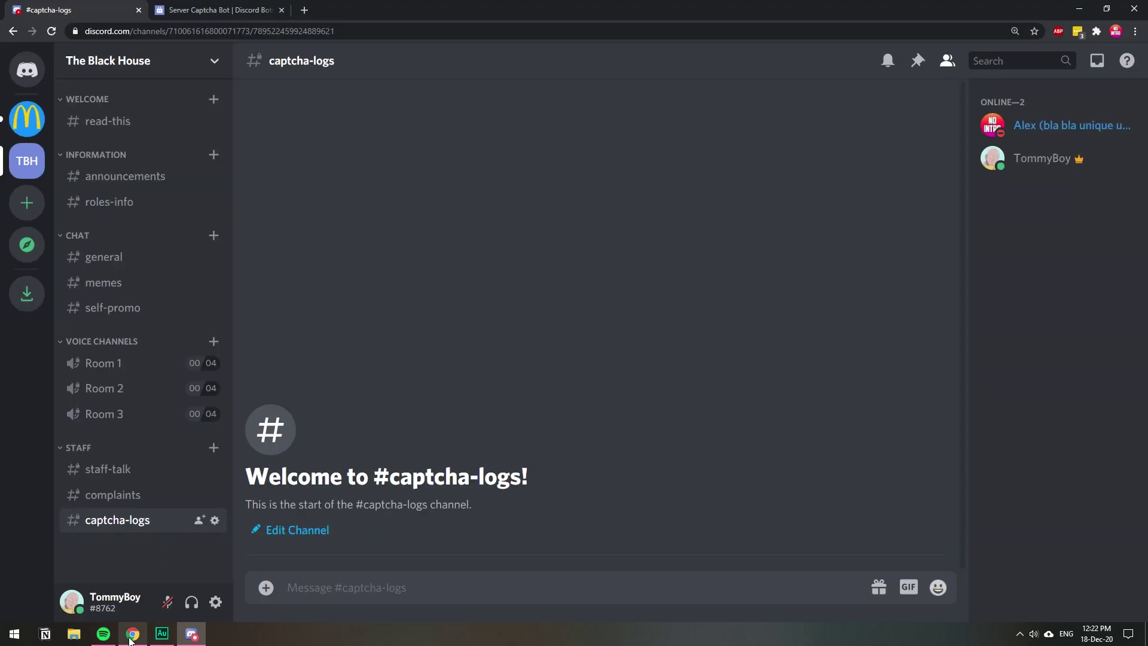
right_click(103, 522)
left_click(159, 447)
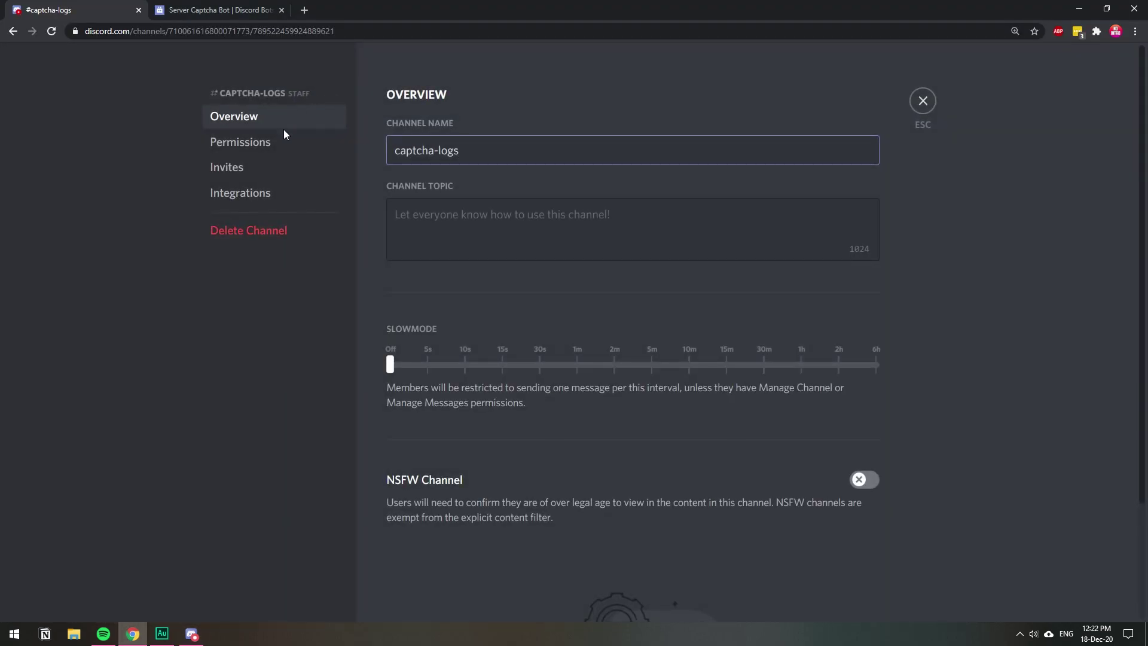
left_click(277, 143)
left_click(499, 142)
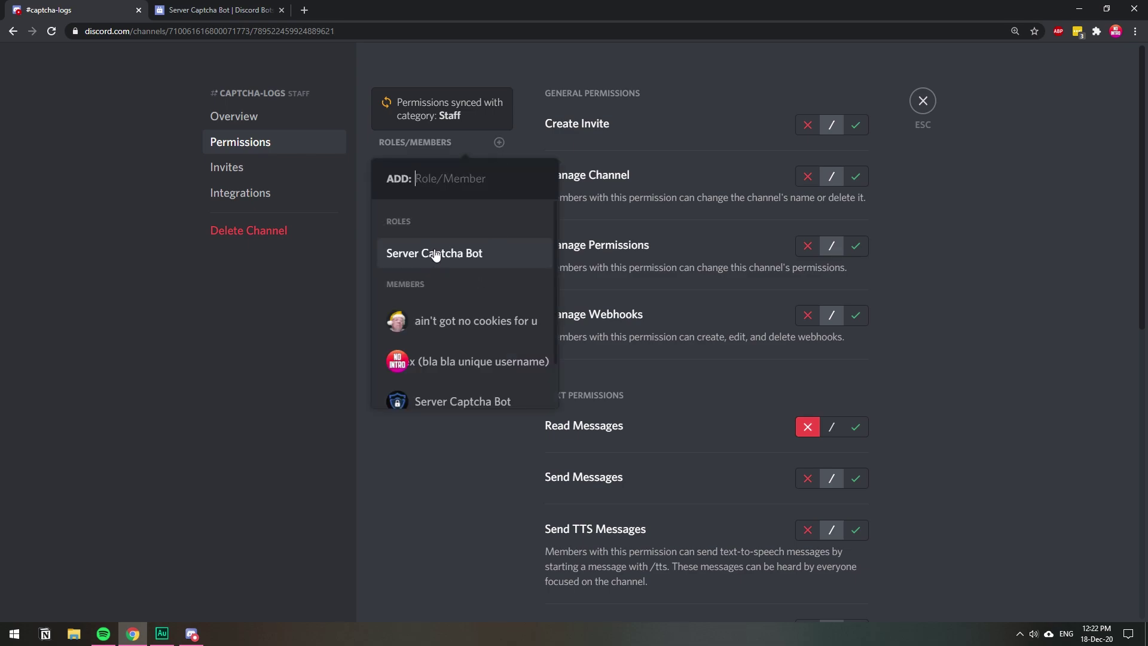
scroll(434, 326, "down", 1)
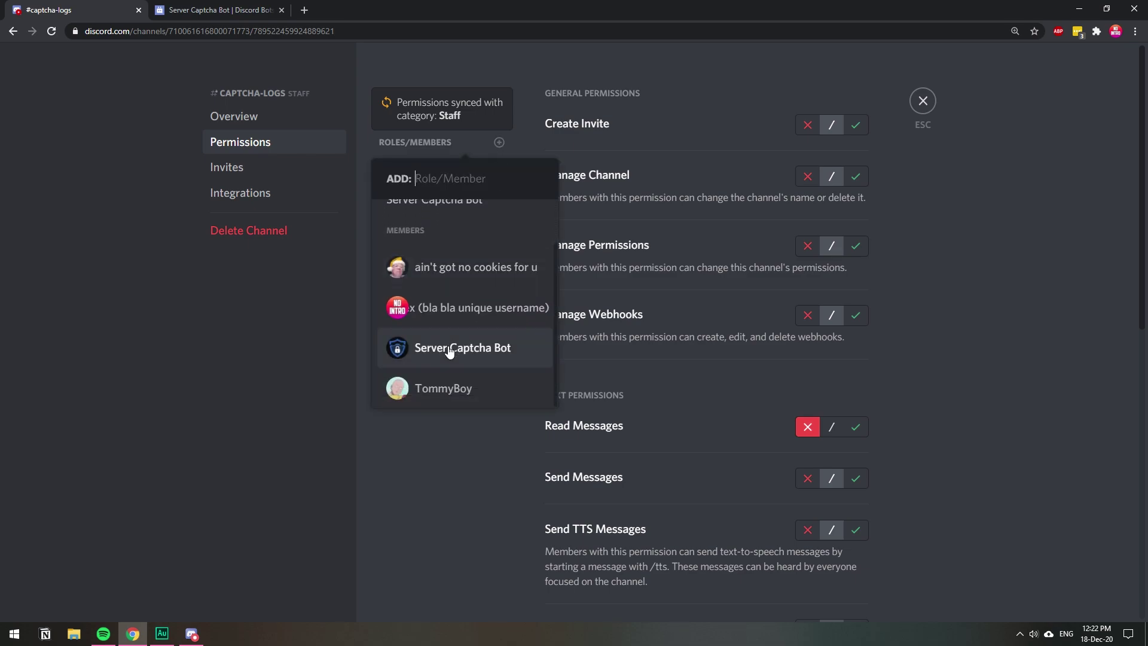
left_click(450, 351)
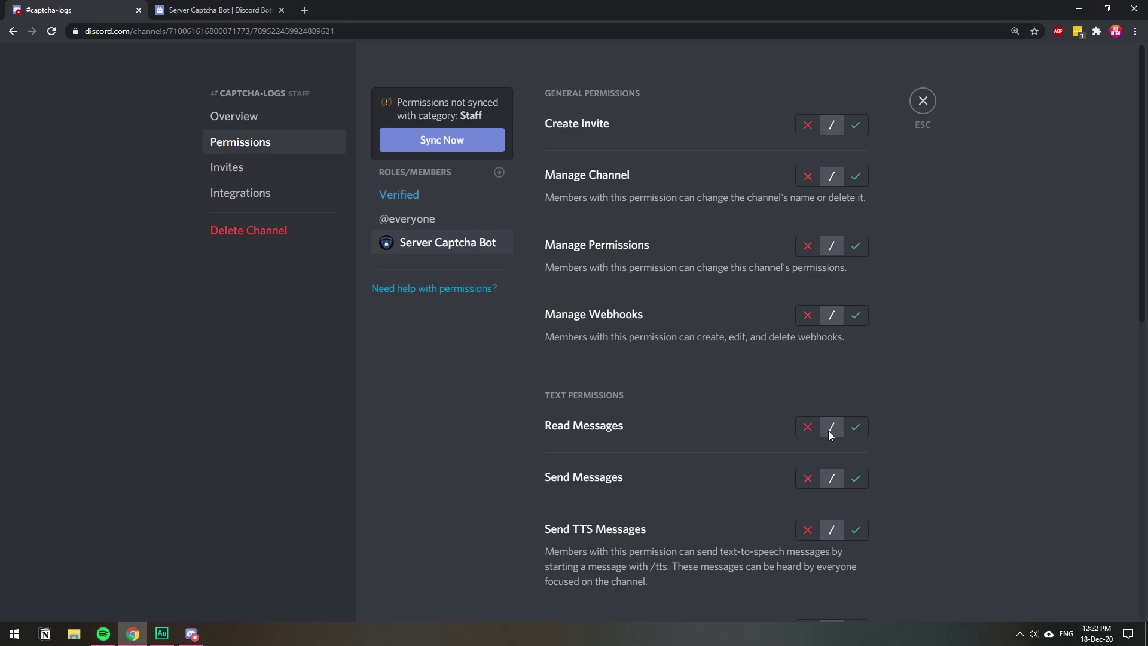
Step: Allow Read Messages and Send Messages for Server Captcha Bot in captcha-logs, save, and close the channel settings
left_click(854, 428)
left_click(837, 590)
left_click(855, 477)
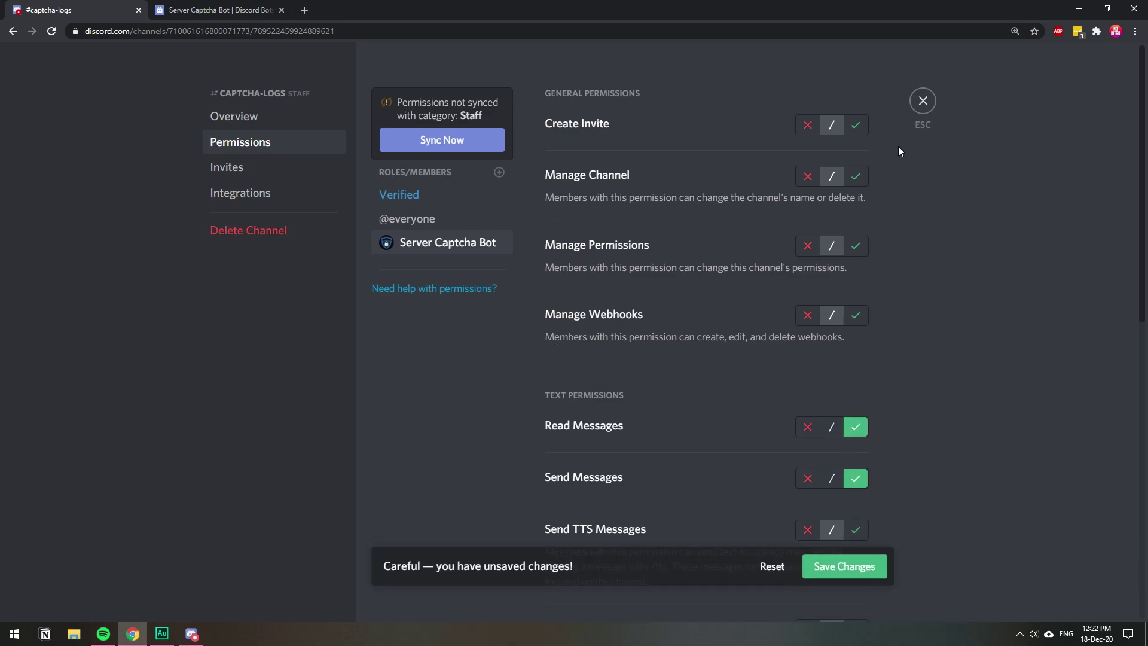
left_click(922, 100)
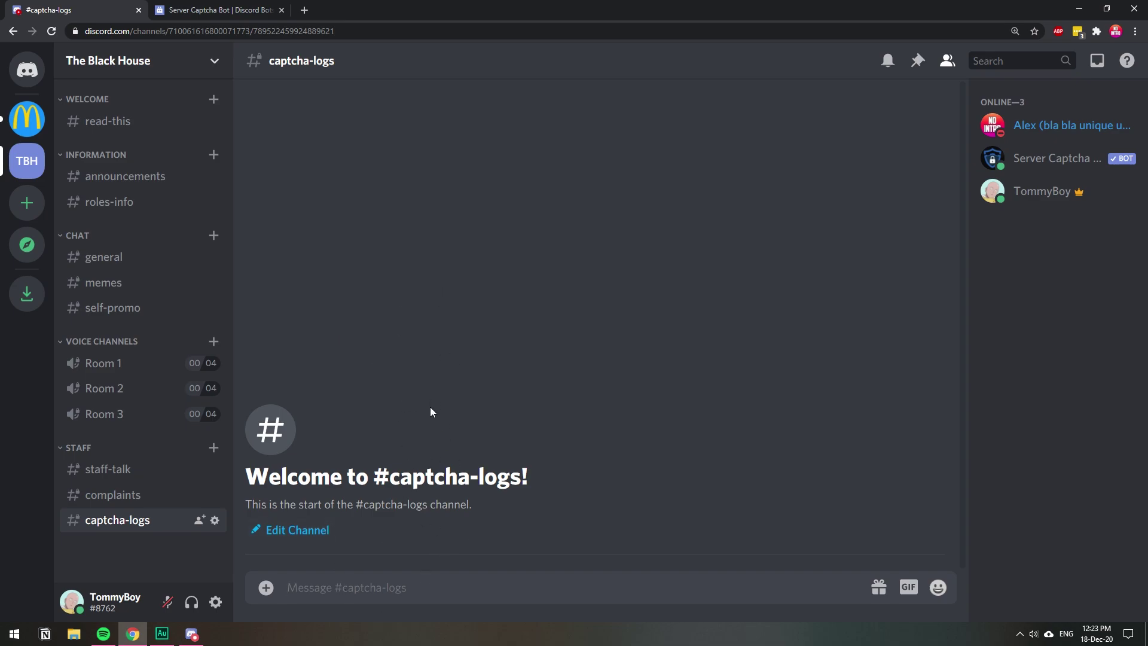
Step: Switch to the Discord desktop app and answer the bot's newest captcha with two incorrect codes followed by the correct one
key("alt+Tab")
type("9u3TE")
key("Return")
type("9o3")
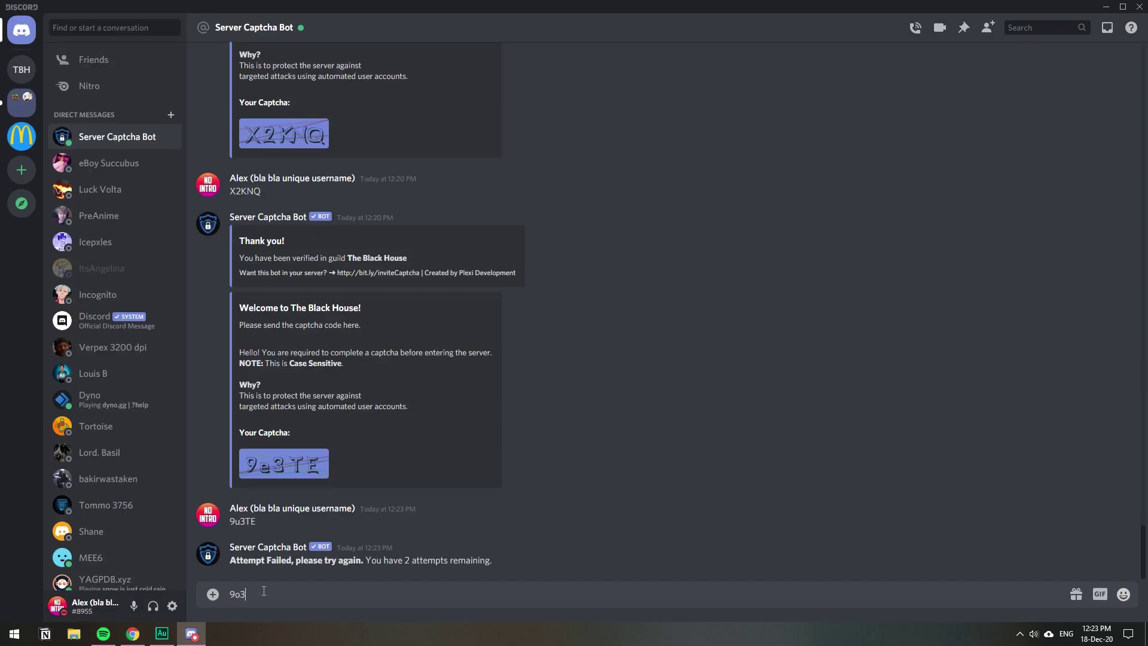
type("TE")
key("Return")
type("9e3TE")
key("Return")
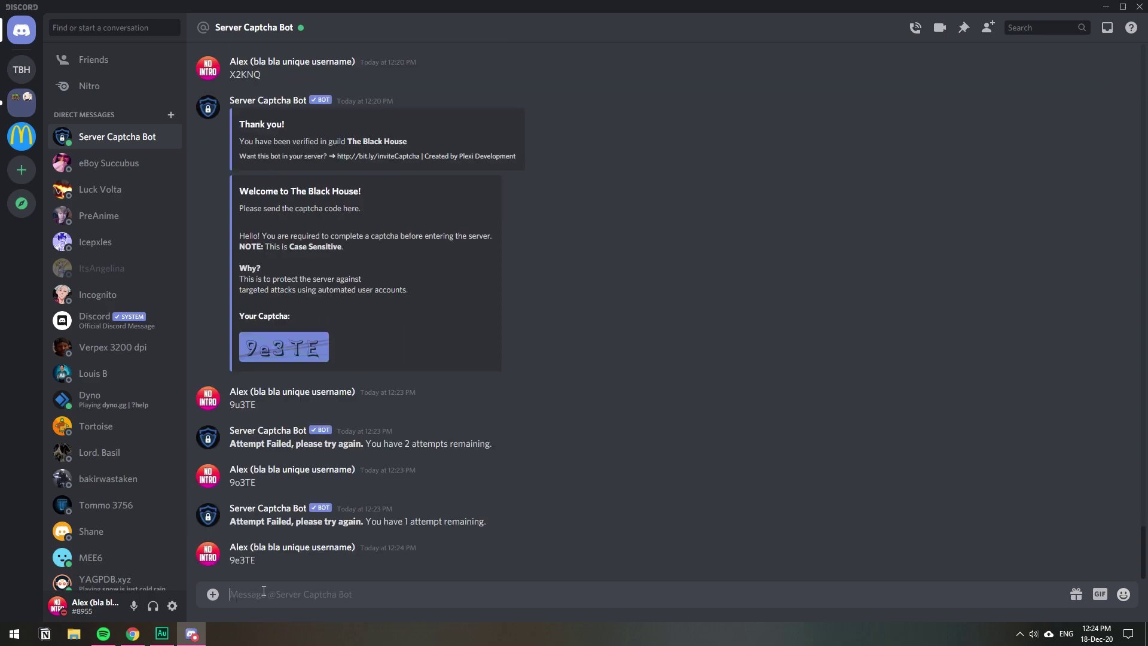
Step: Return to Chrome and compare the expected and given codes of the failed attempts in the captcha-logs channel
key("alt+Tab")
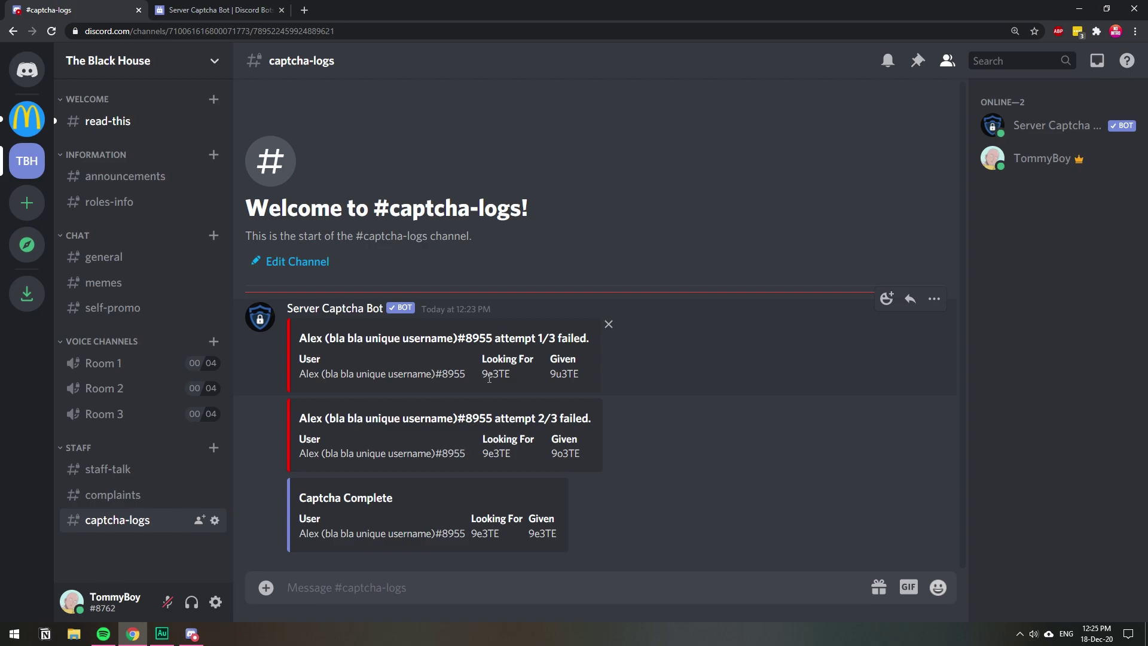
left_click_drag(483, 375, 574, 369)
left_click_drag(483, 453, 584, 456)
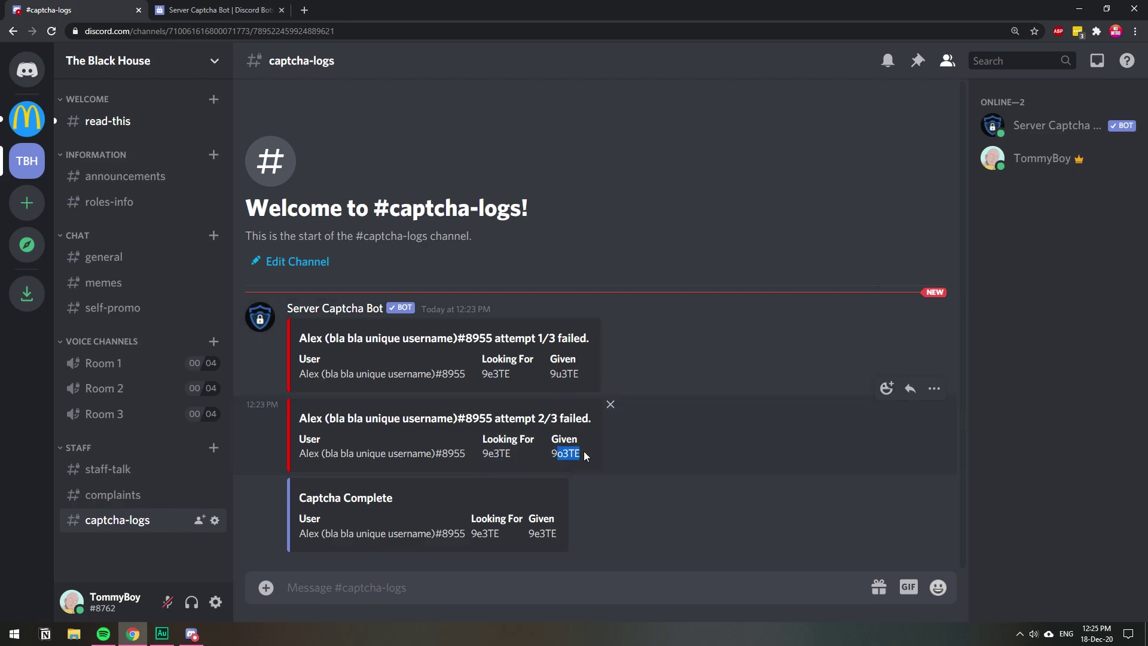